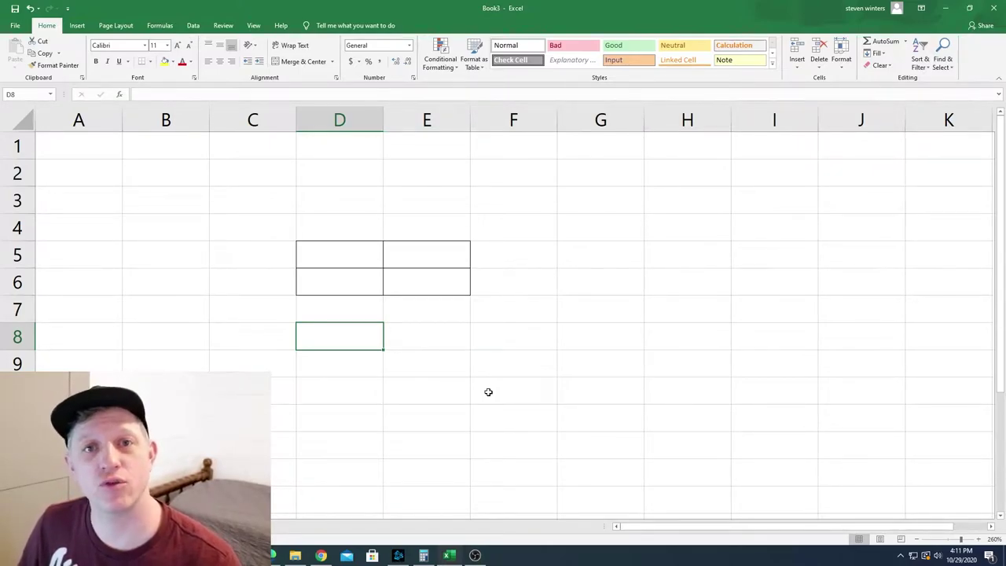
Switch to the browser window showing the Normal Ball Python listing on MorphMarket.
mouse_move(275, 554)
left_click(297, 510)
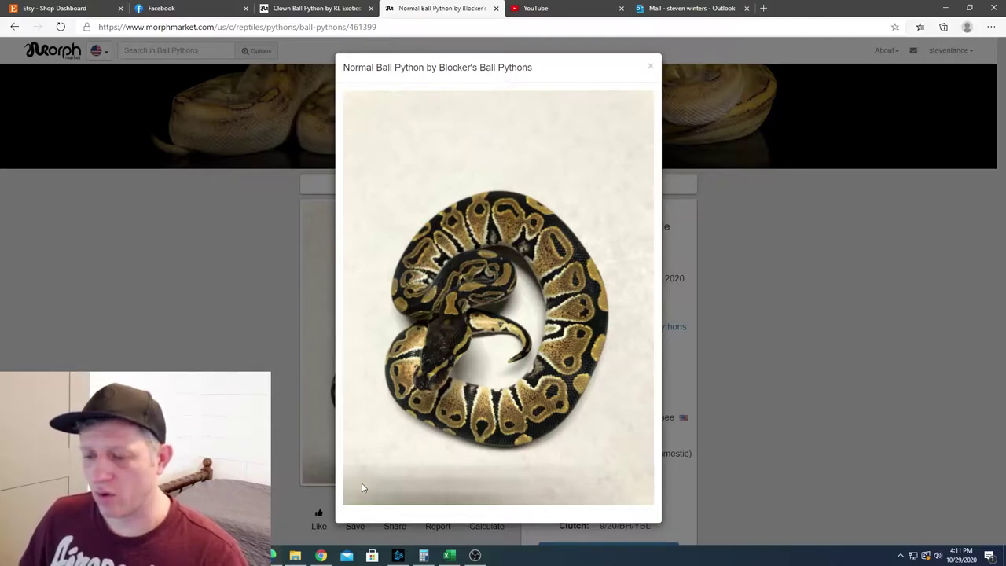
View the enlarged photo in the 'Clown Ball Python by RL Exotics' listing.
left_click(318, 10)
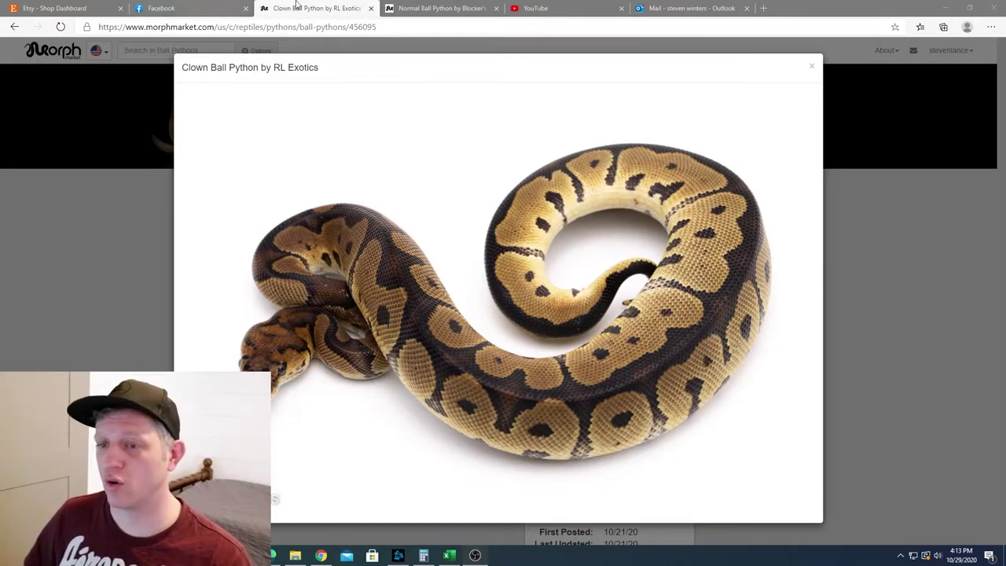
Compare the Normal and Clown Ball Python photos, then return to the Excel workbook.
left_click(440, 6)
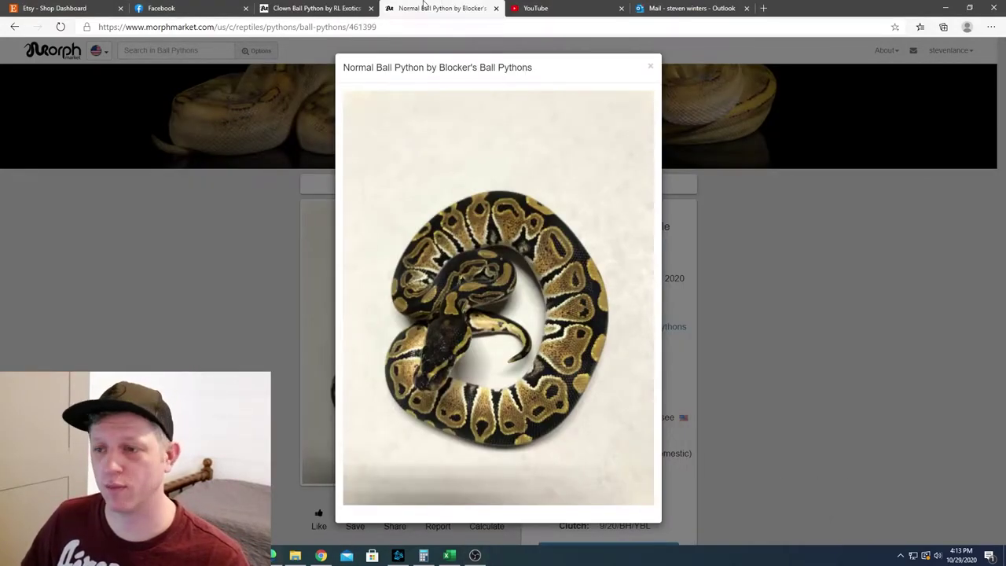
left_click(331, 6)
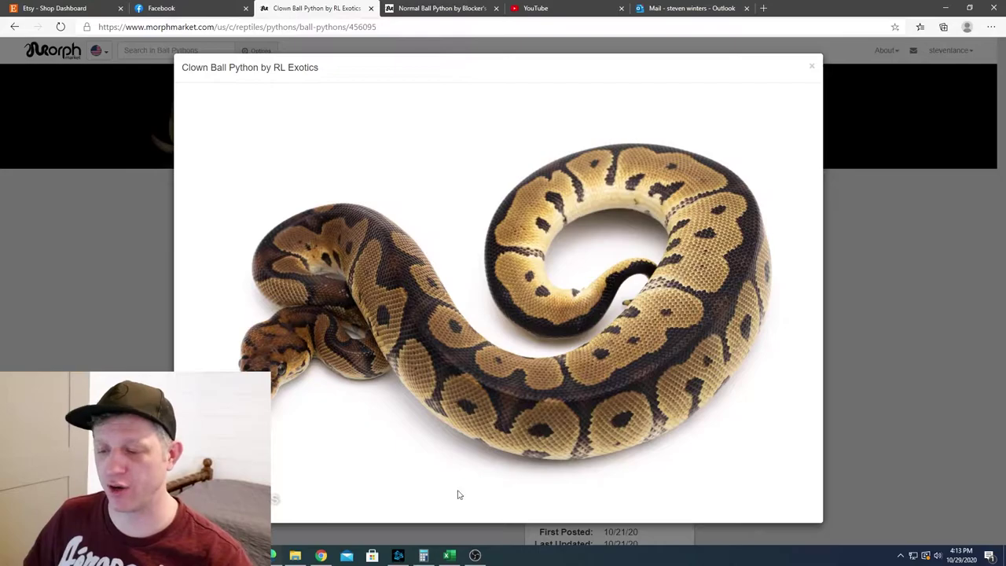
left_click(449, 555)
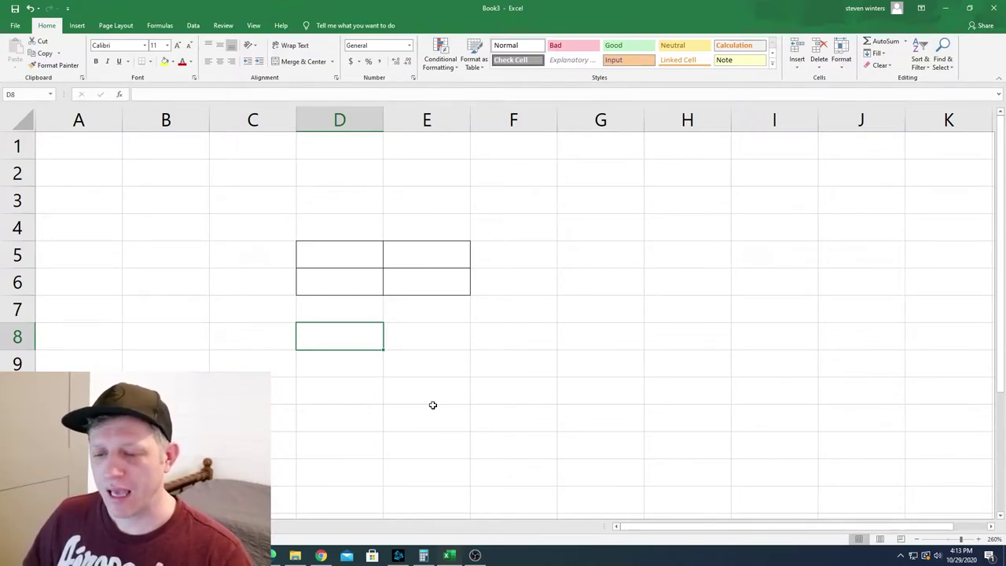
Label the square's columns with N in D4 and E4.
left_click(332, 228)
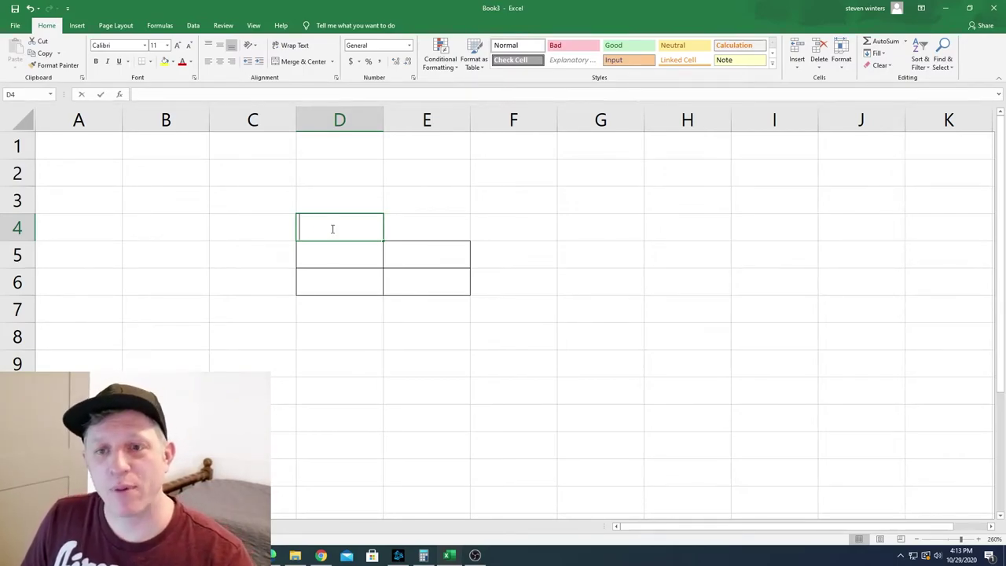
type("N")
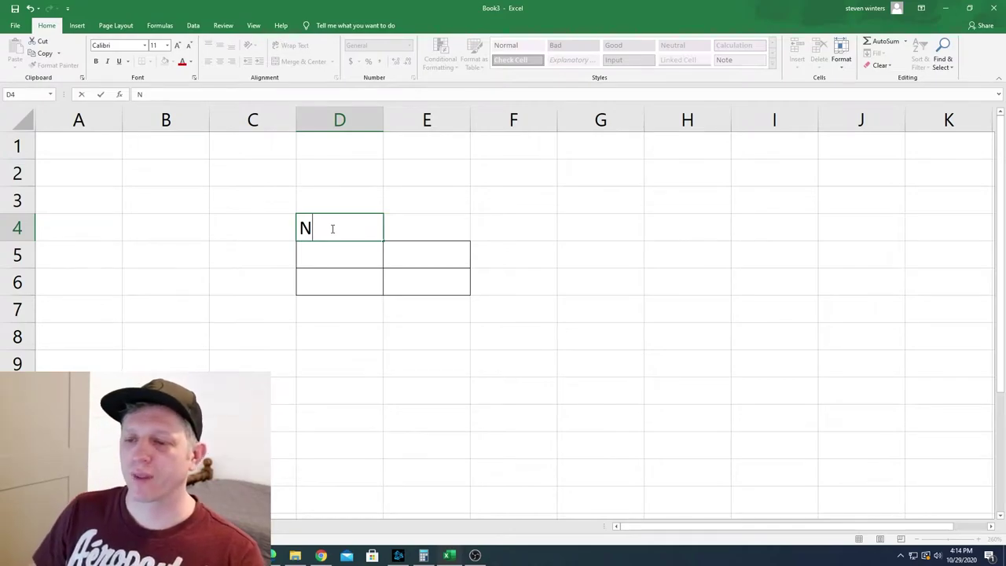
key("Tab")
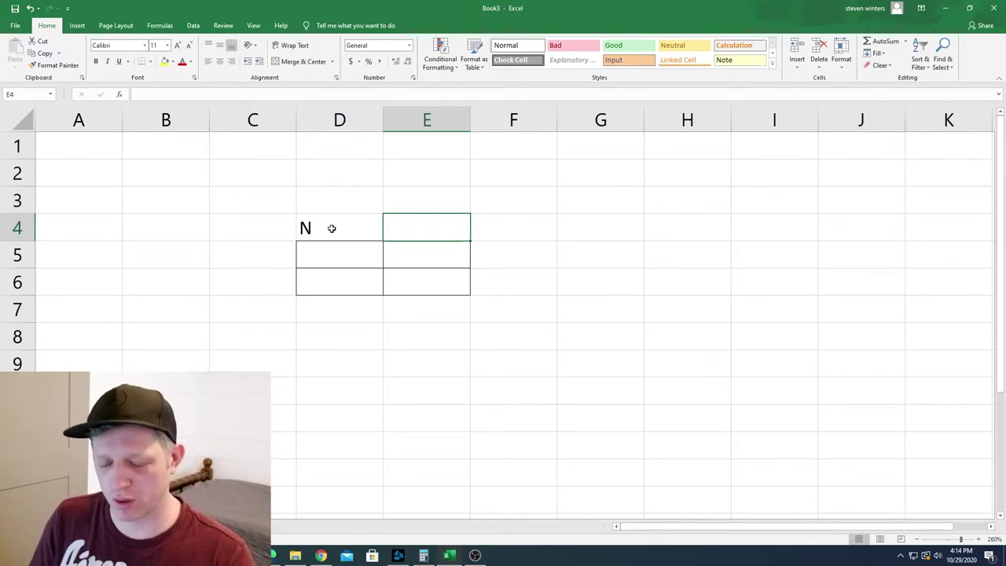
type("N")
key("Return")
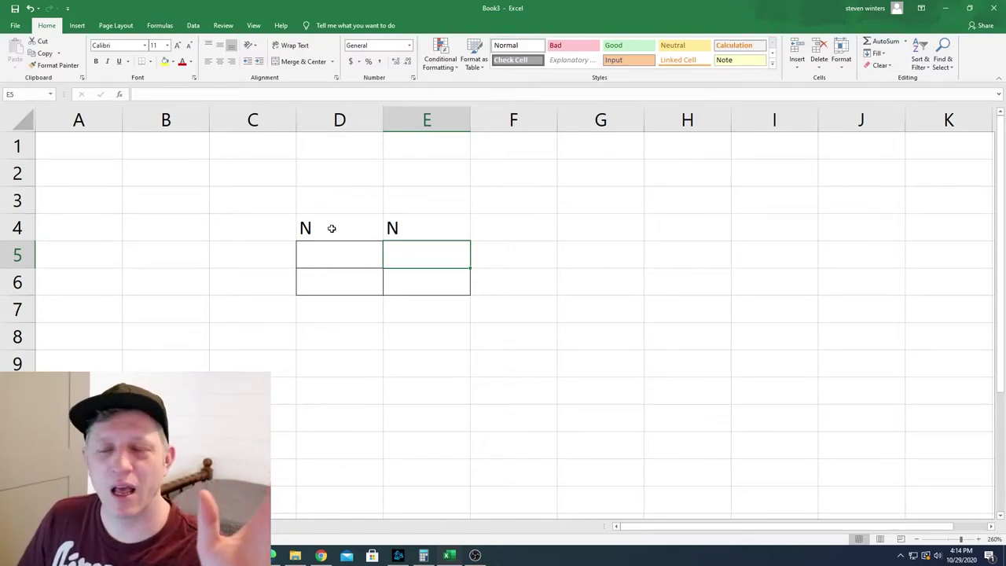
Label the square's rows with c in C5 and C6.
key("Return")
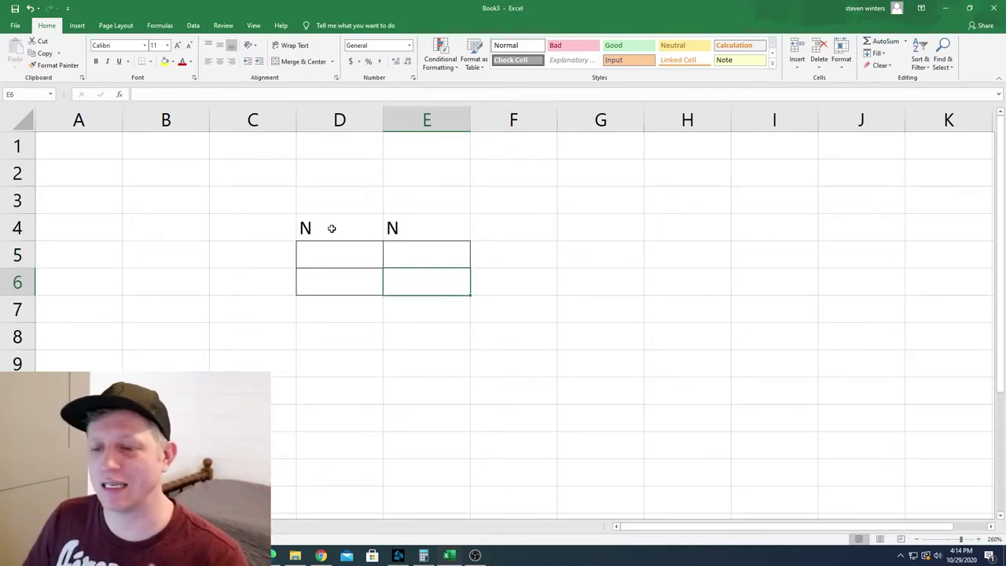
key("Left")
key("Left")
key("Up")
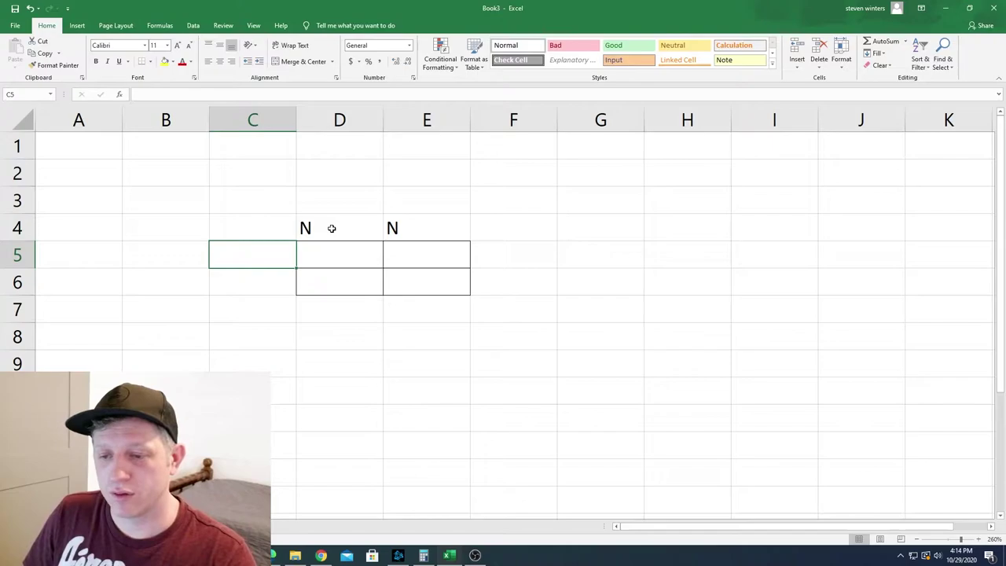
type("c")
key("Return")
type("c")
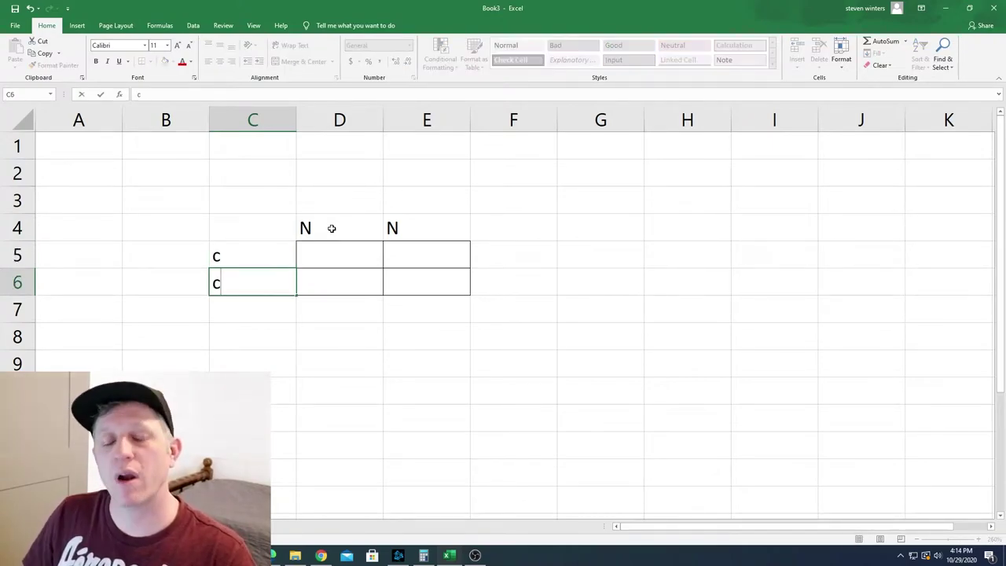
key("Return")
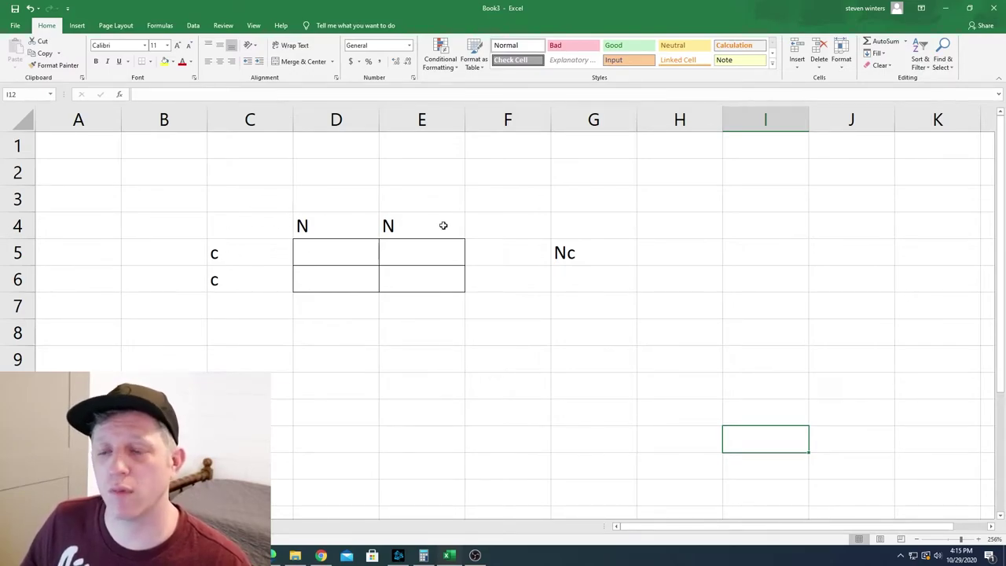
left_click(338, 252)
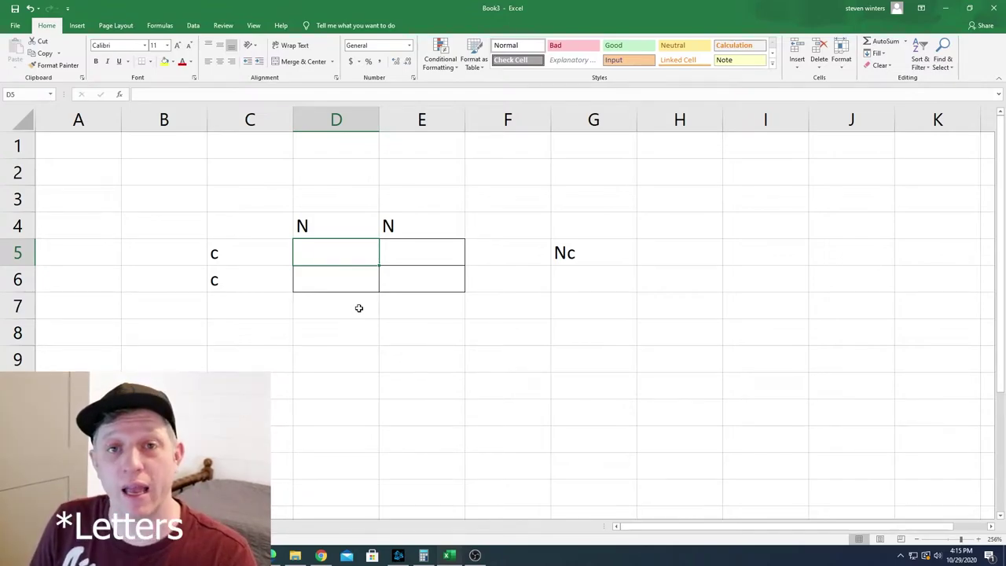
Enter Nc in each of the four square cells D5, E5, D6 and E6.
type("N")
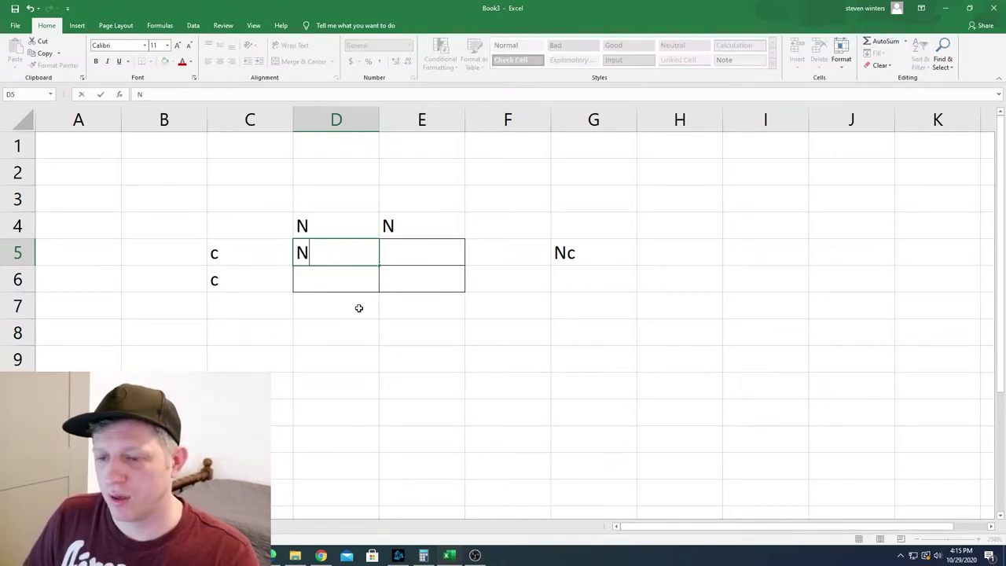
type("c")
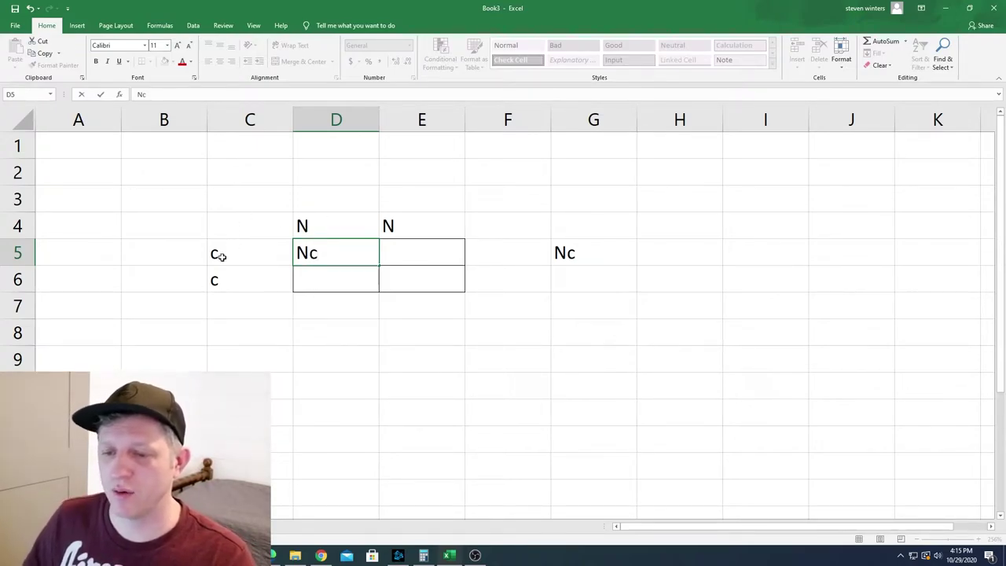
left_click(425, 253)
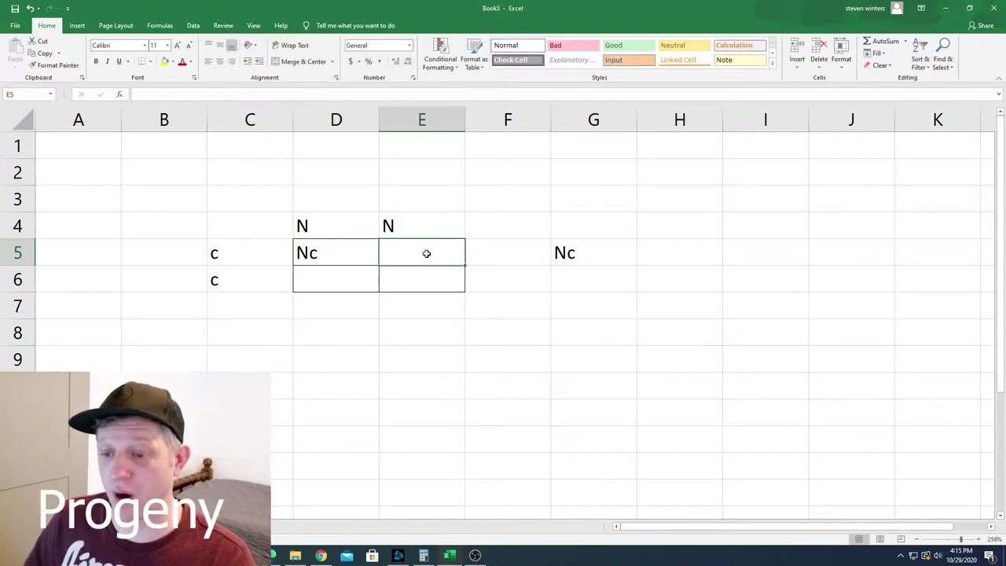
type("N")
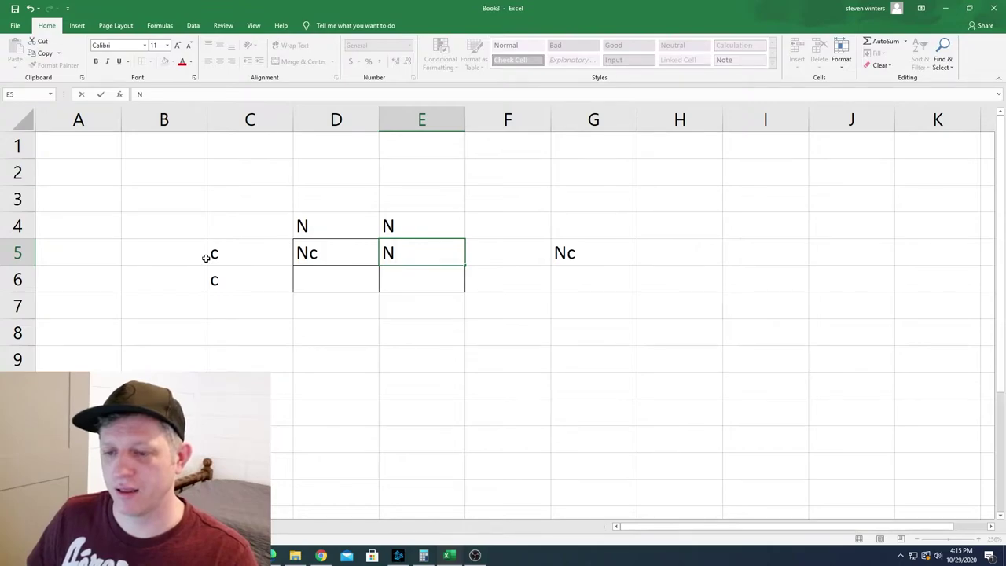
type("c")
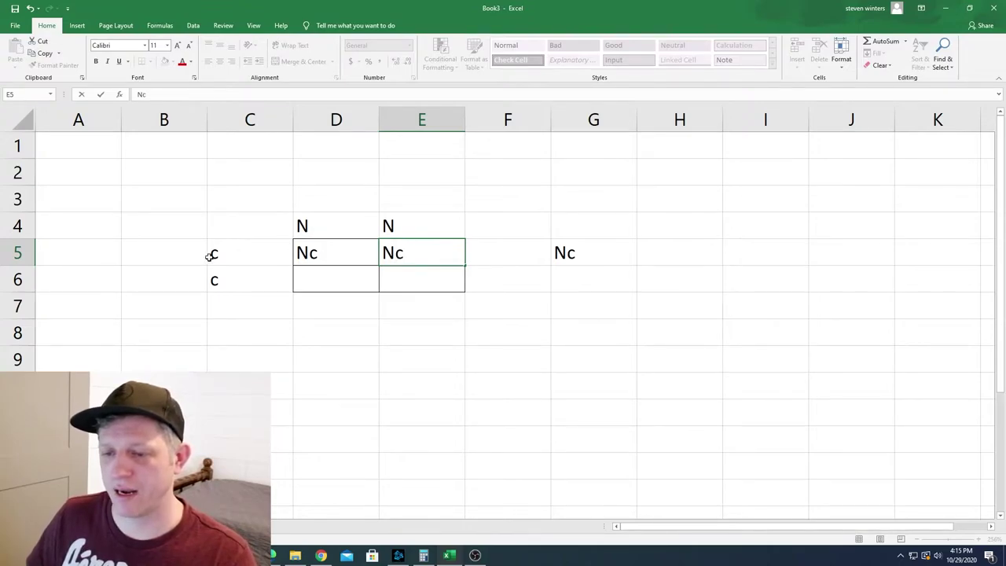
left_click(322, 278)
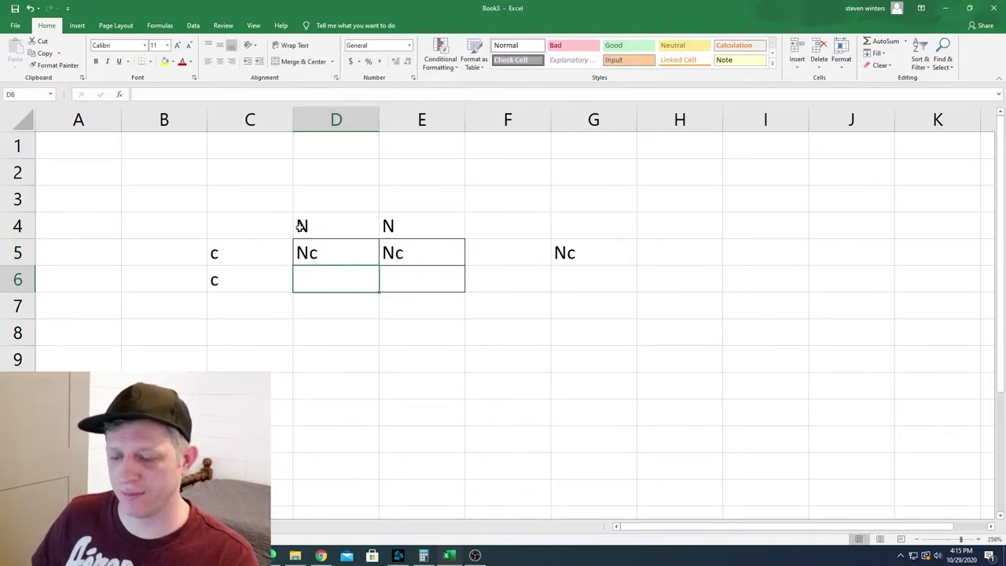
type("Nc")
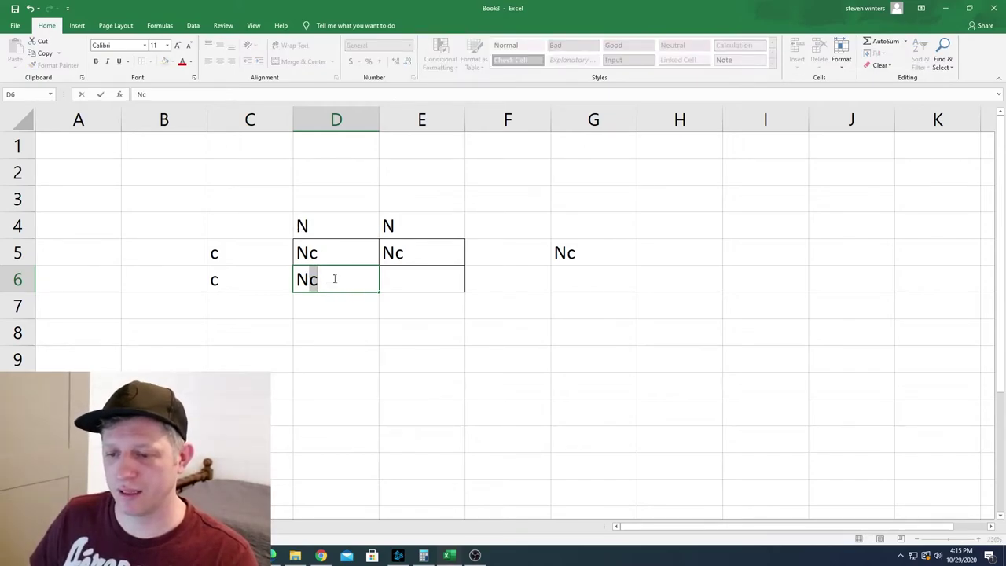
left_click(393, 279)
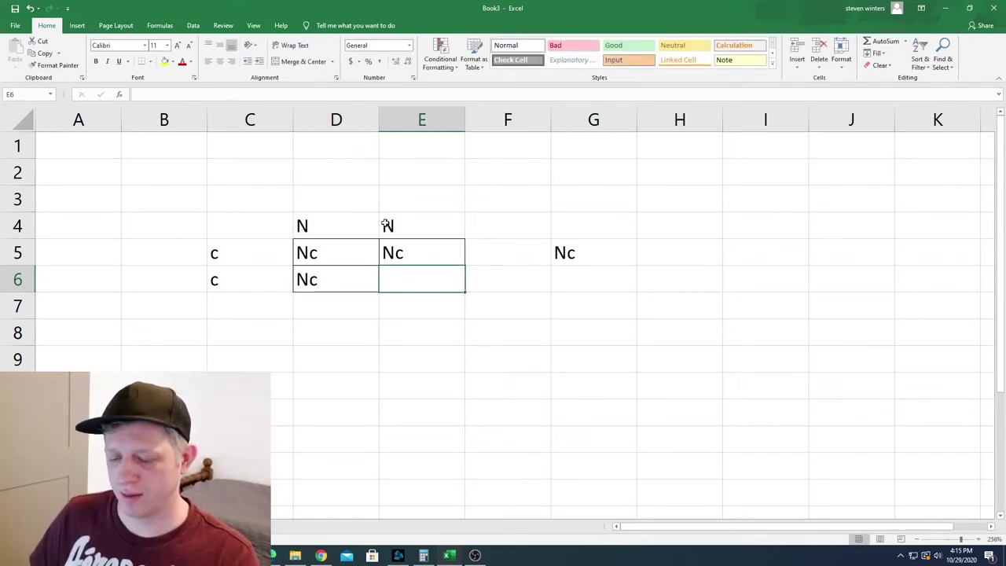
type("Nc")
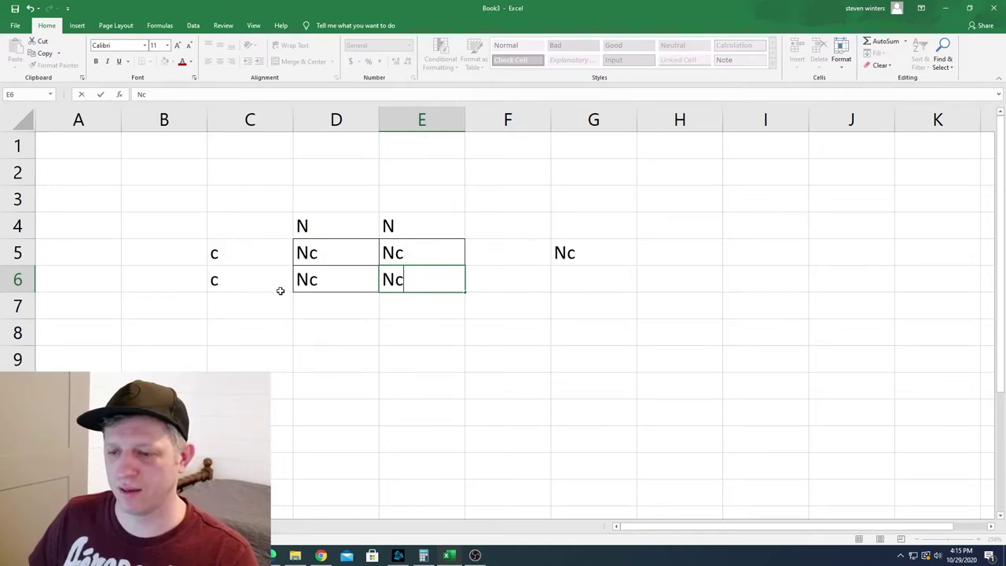
left_click(389, 300)
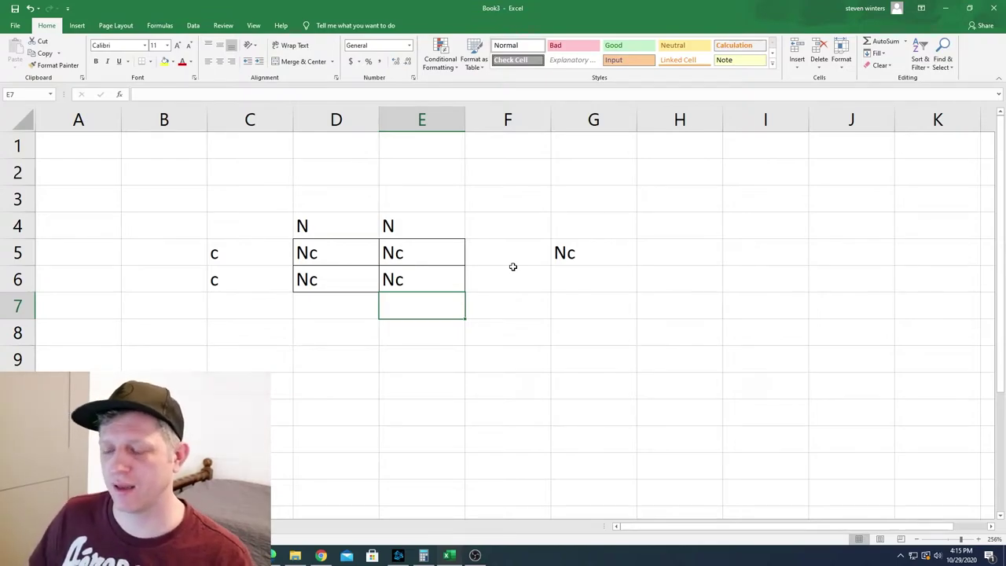
left_click(660, 255)
Enter 100% in H5 beside the Nc label.
type("100")
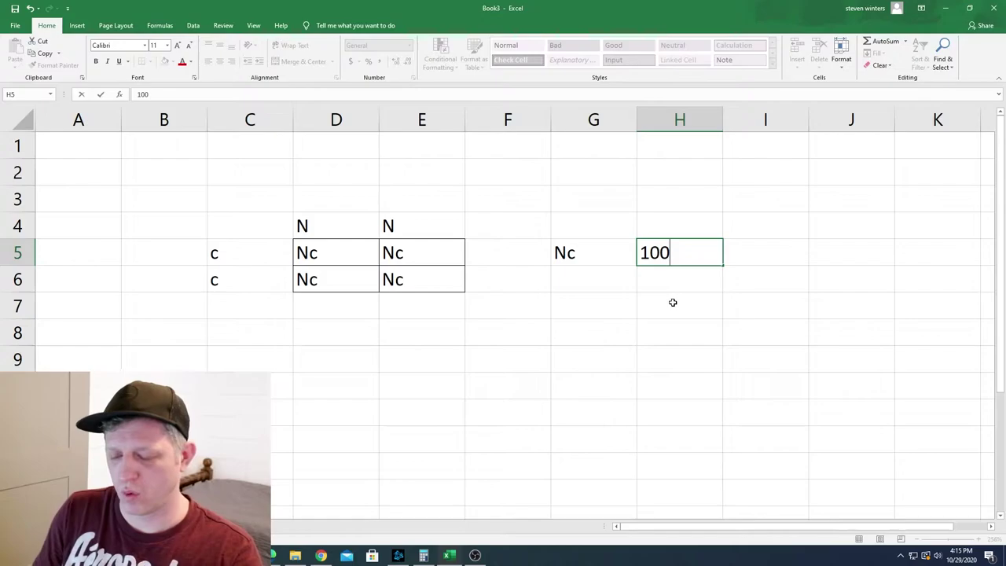
type("%")
left_click(662, 313)
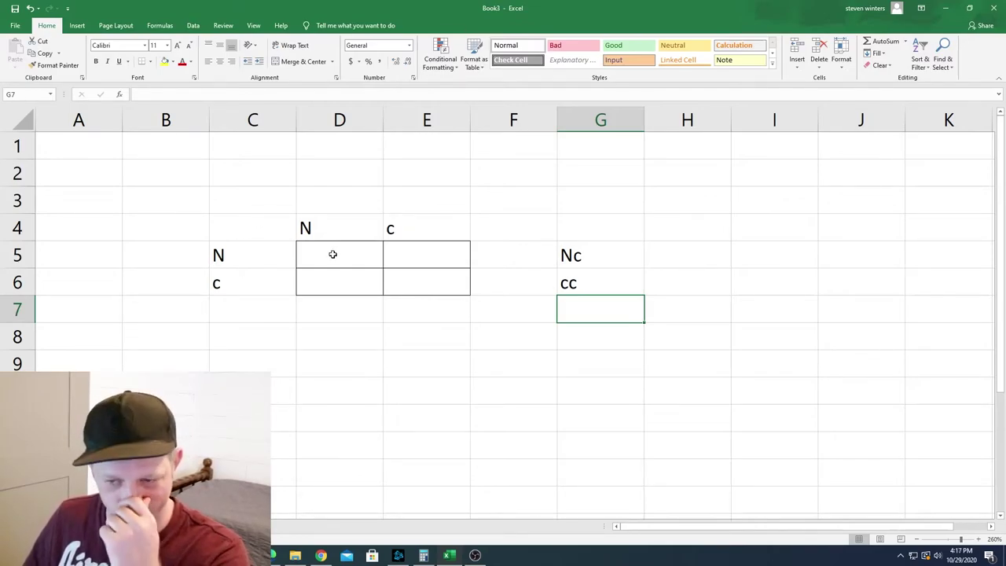
Fill the square's top row with NN in D5 and Nc in E5.
left_click(328, 255)
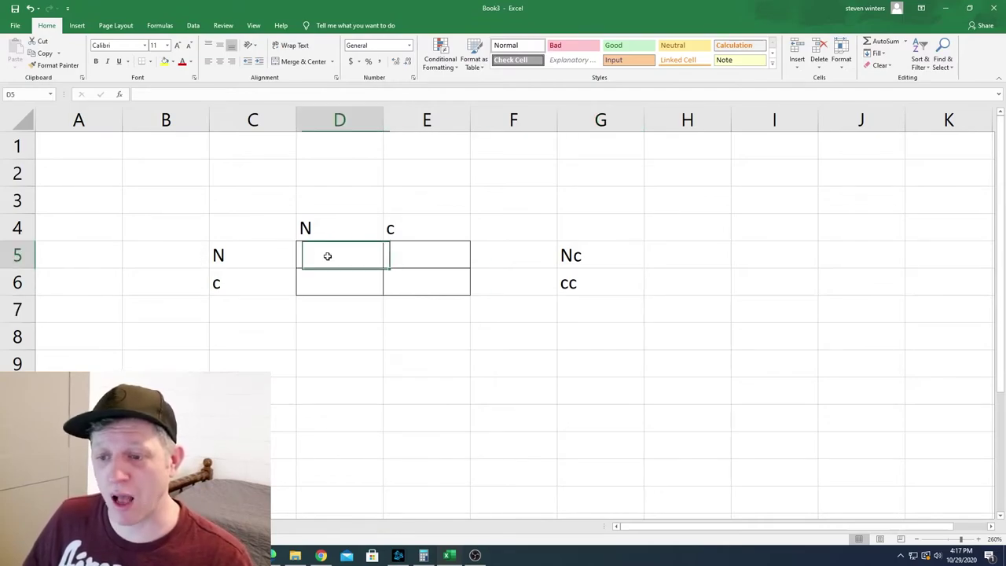
type("N")
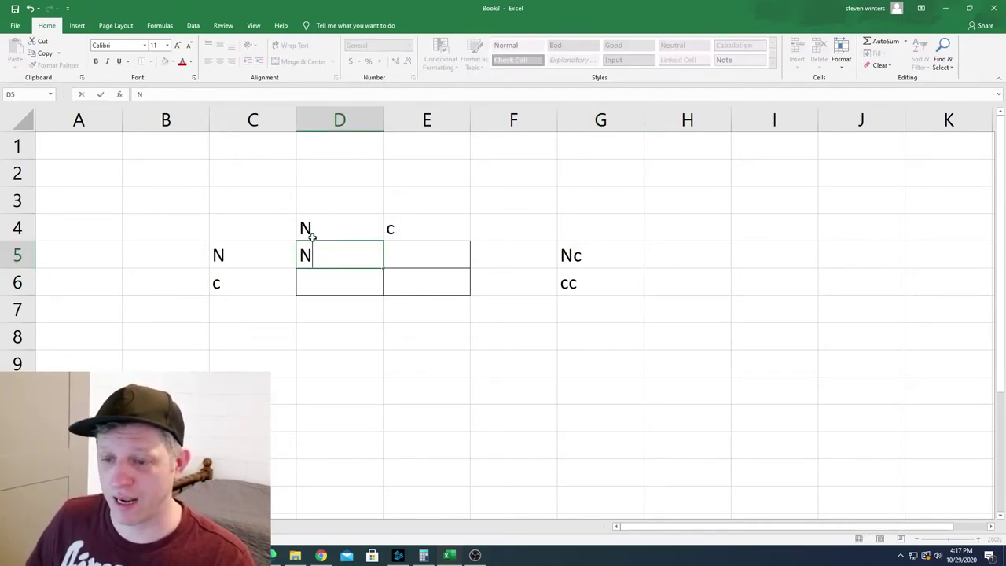
type("N")
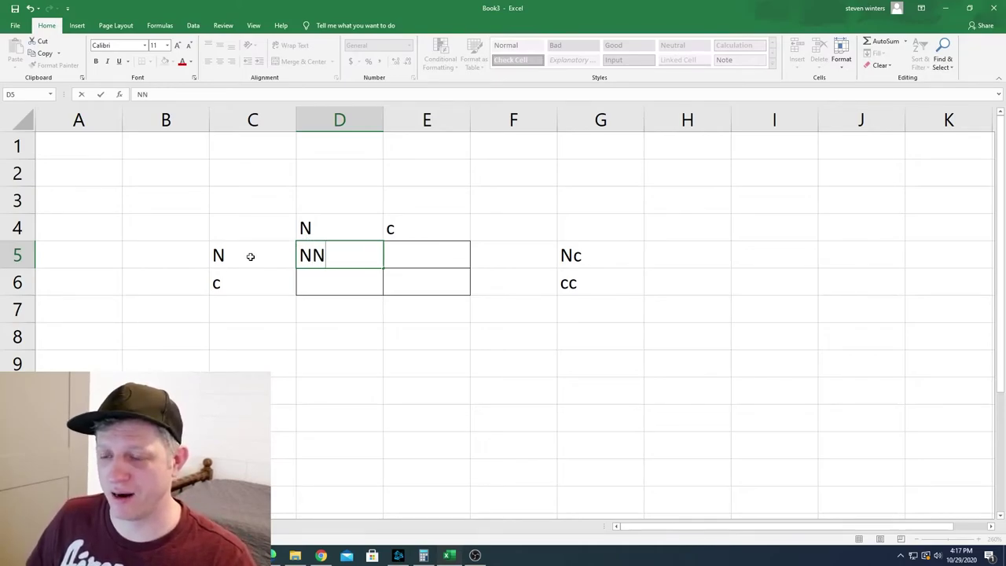
left_click(408, 253)
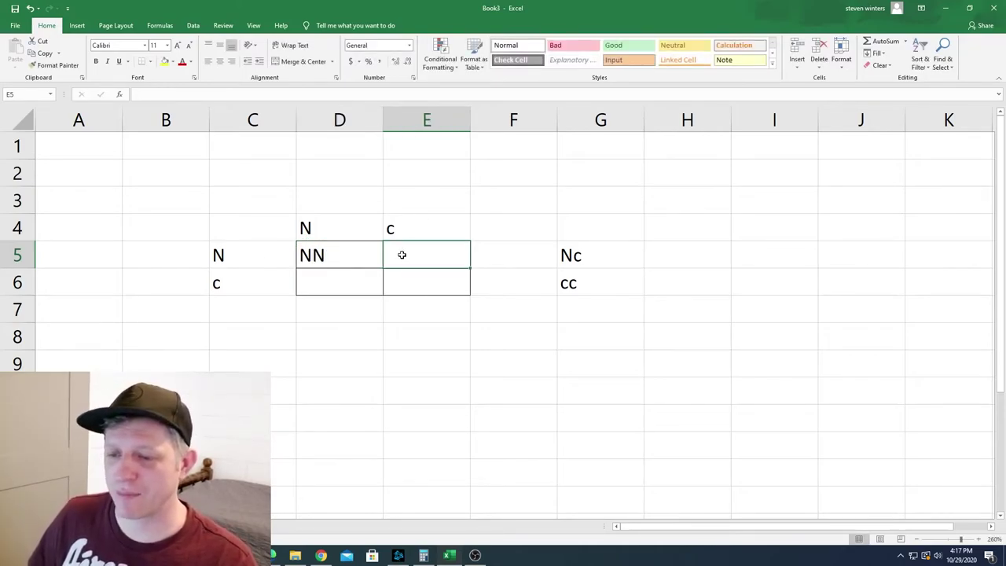
type("N")
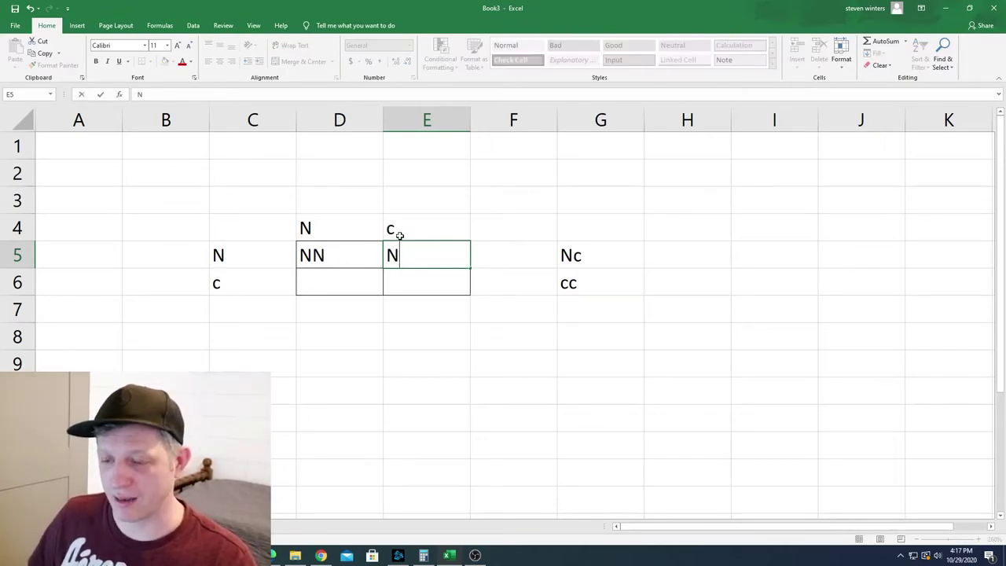
type("c")
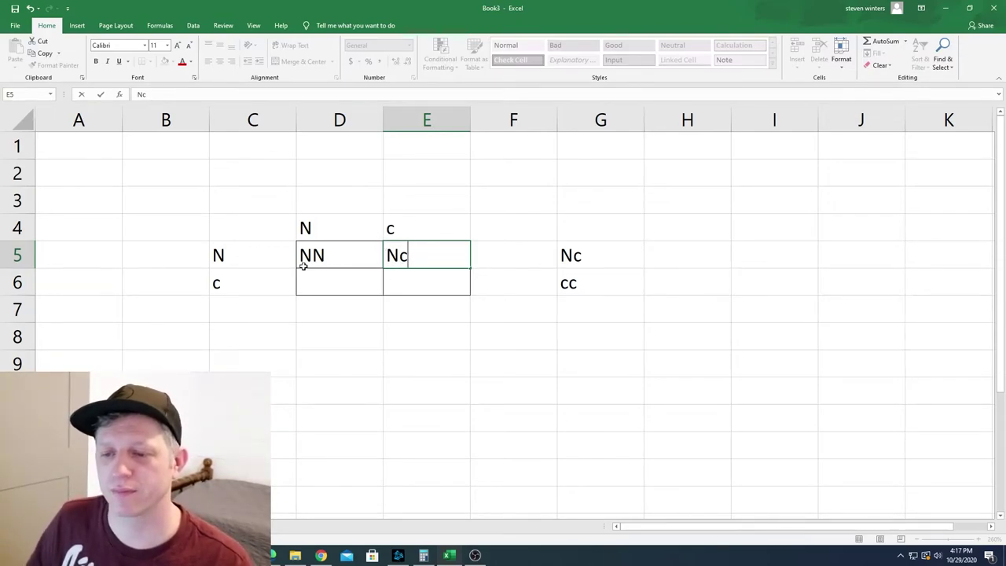
left_click(342, 249)
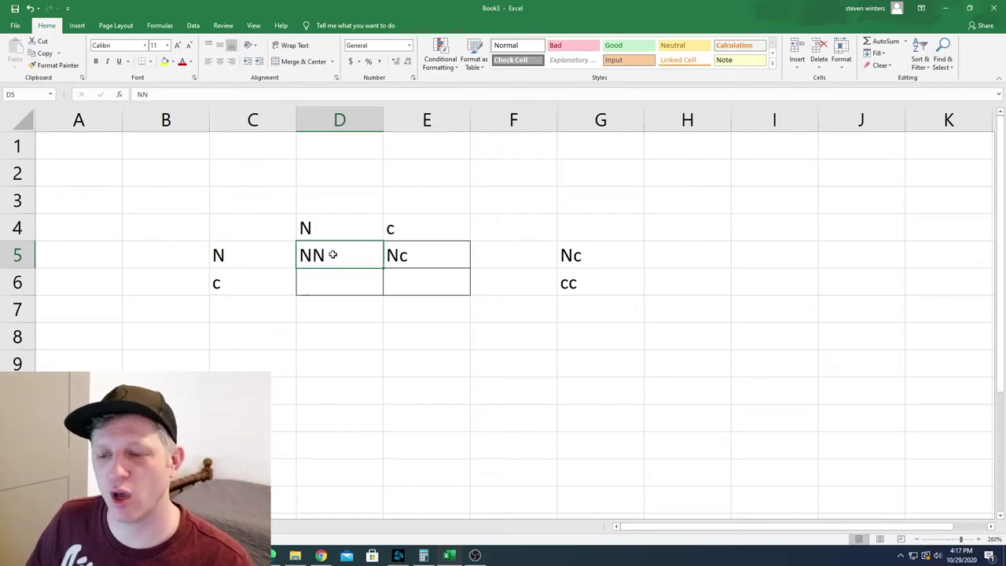
Fill the bottom row with Nc in D6 and cc in E6, then view the clown python photo.
left_click(329, 284)
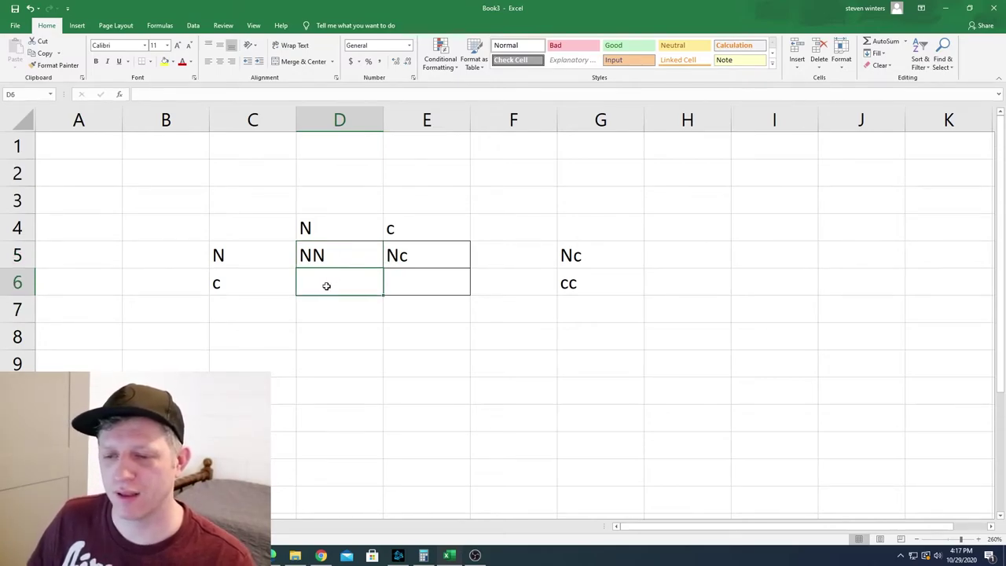
type("N")
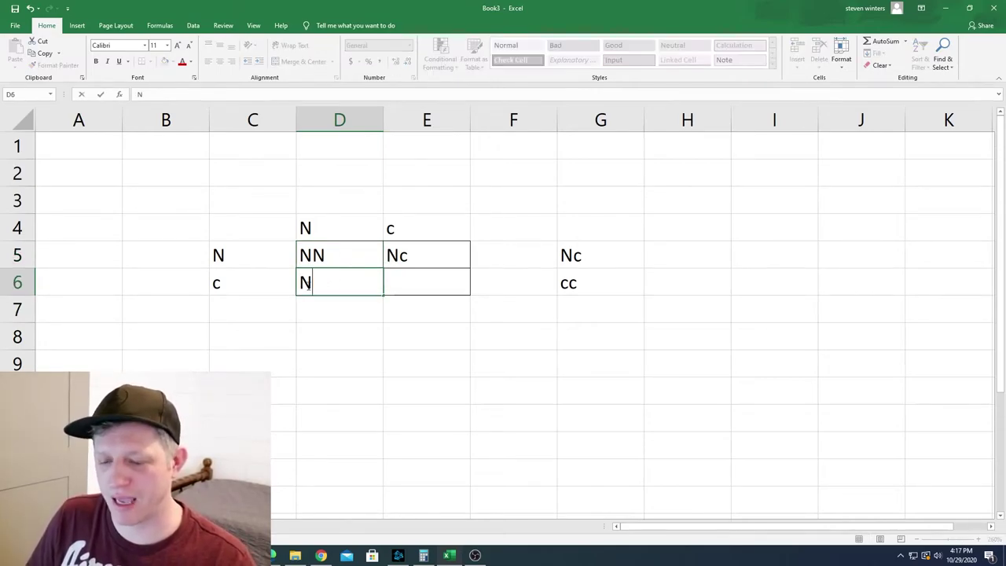
type("c")
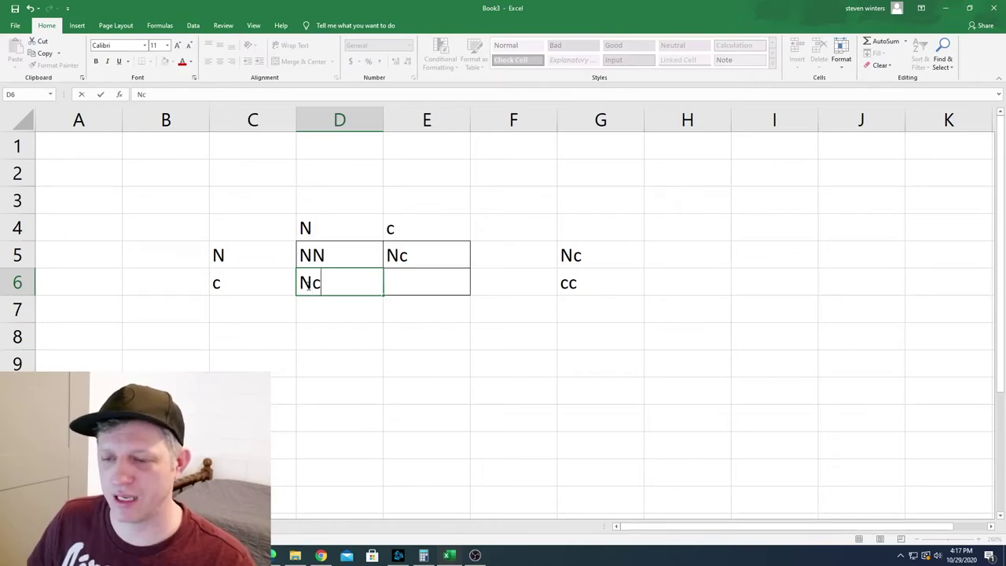
left_click(404, 278)
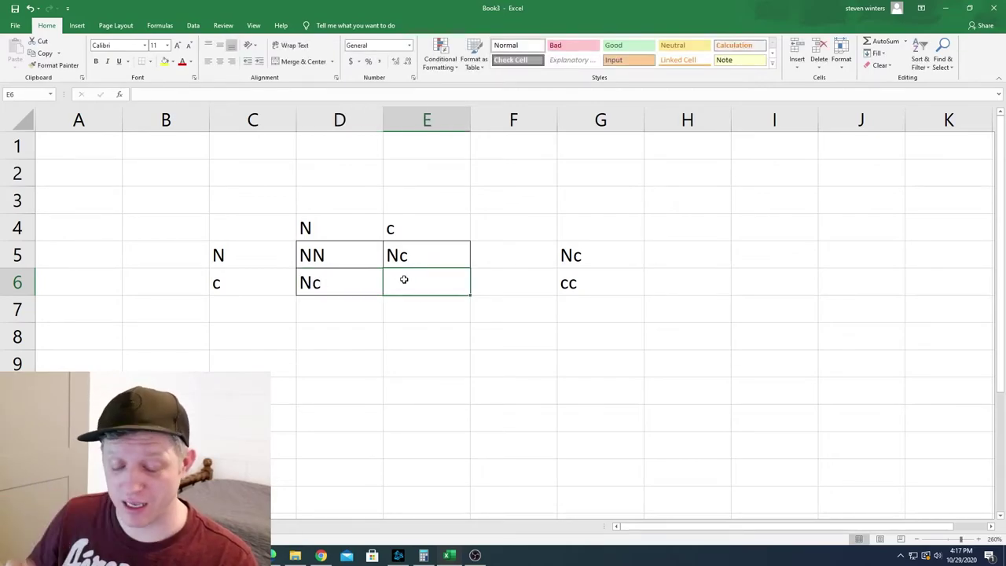
type("cc")
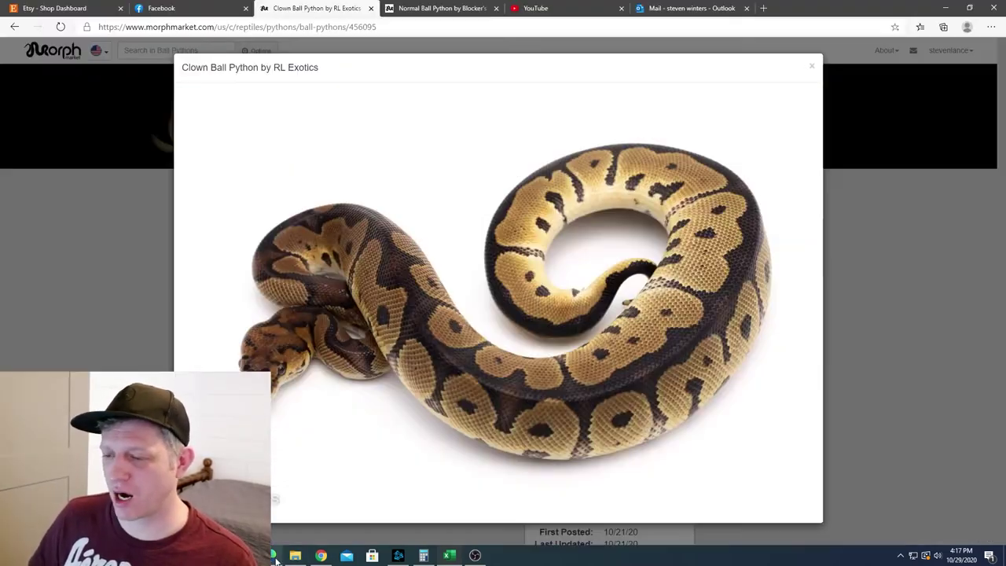
left_click(276, 557)
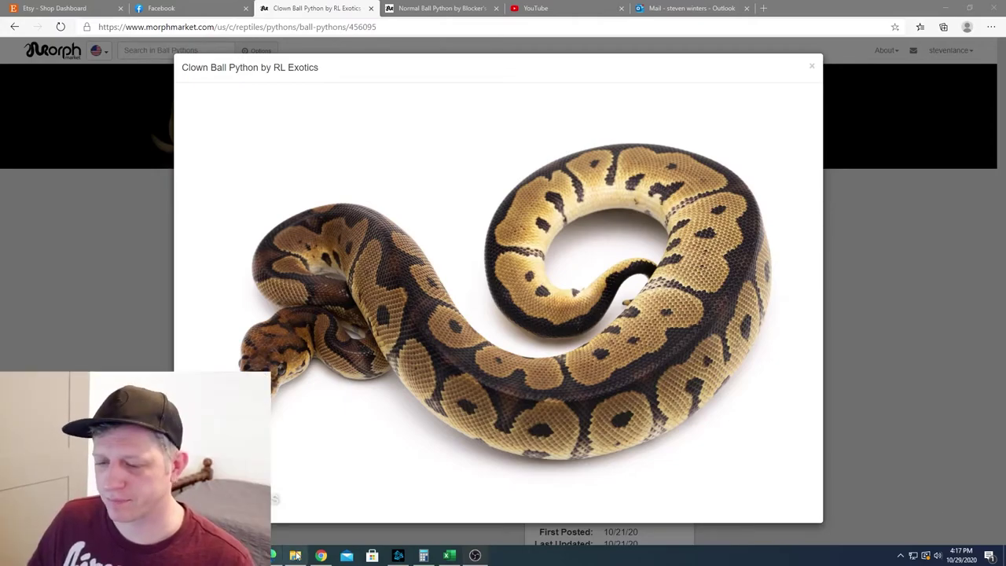
Return from the MorphMarket photo to the Excel workbook.
left_click(448, 555)
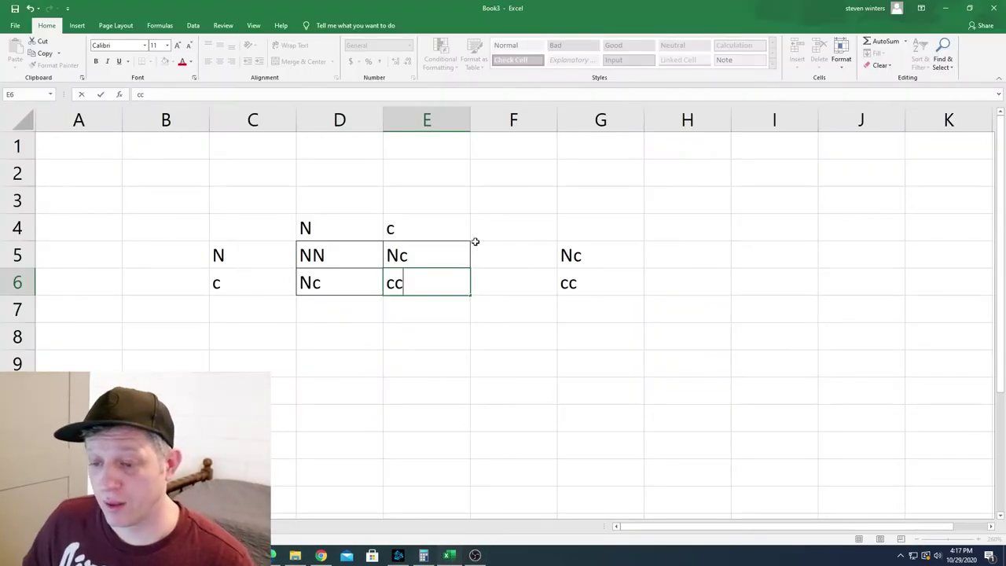
Add NN as the third genotype in G7 and check the square's Nc cells.
left_click(598, 310)
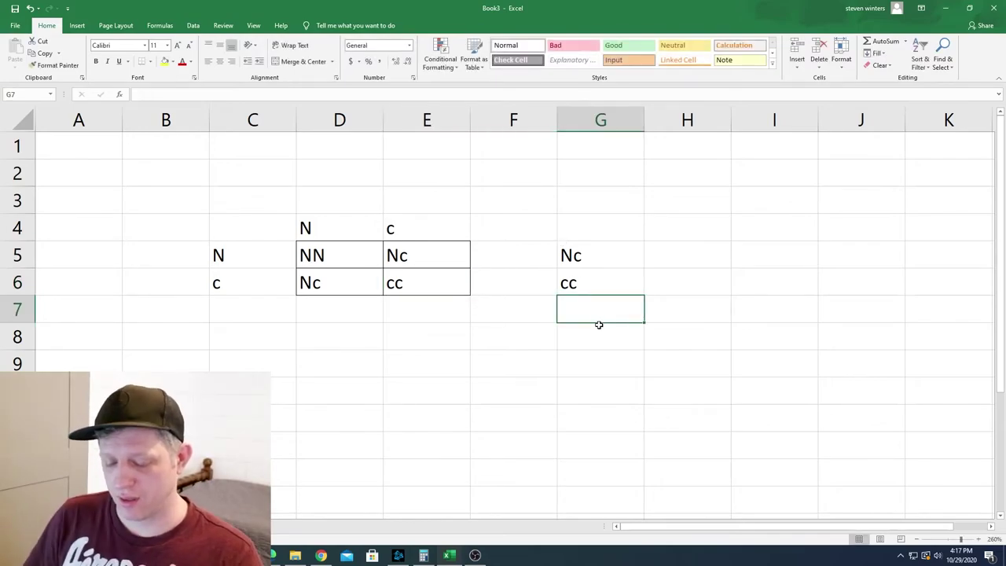
type("NN")
left_click(622, 360)
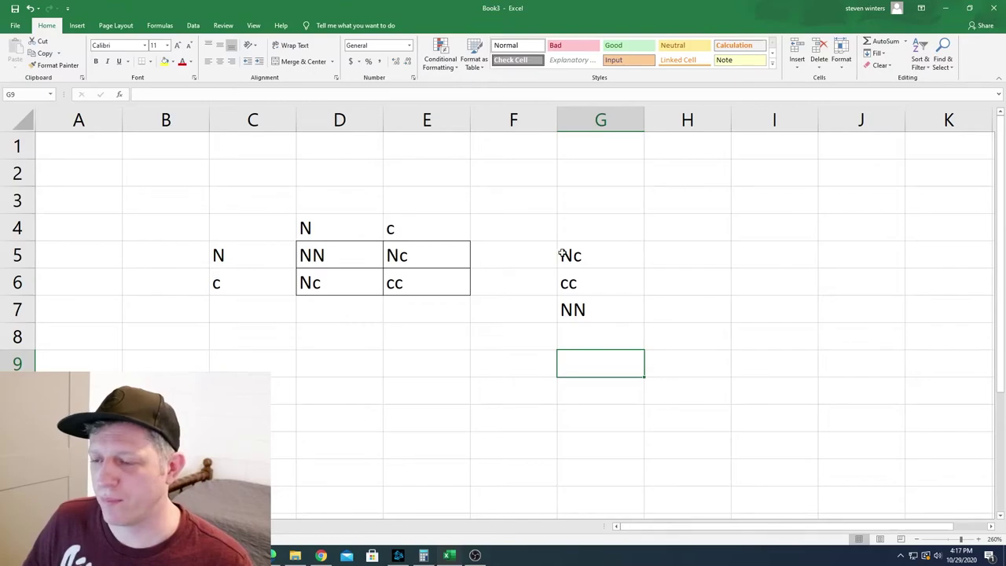
left_click(428, 258)
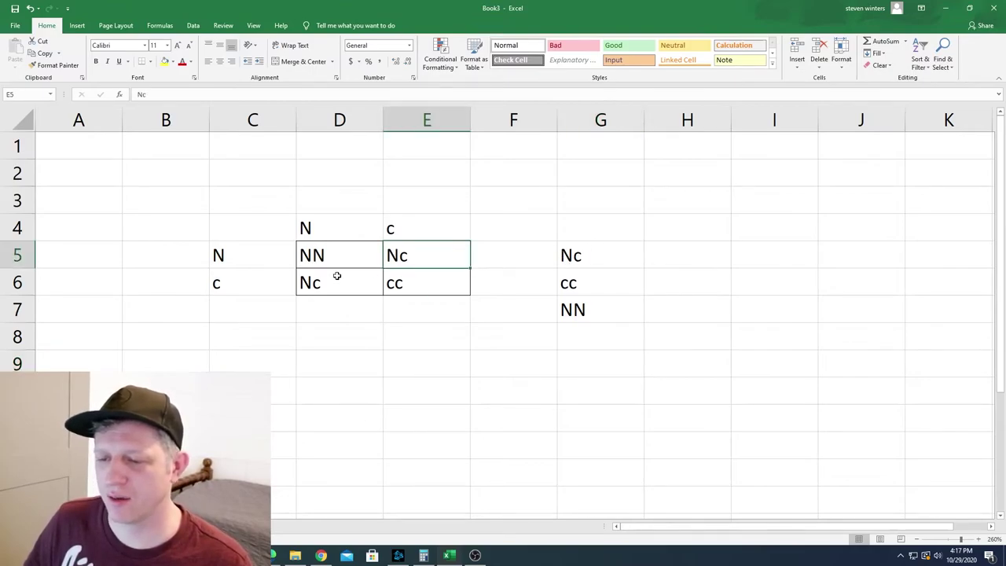
left_click(371, 271)
Enter the outcome percentages 50%, 25% and 25% in H5:H7.
left_click(689, 257)
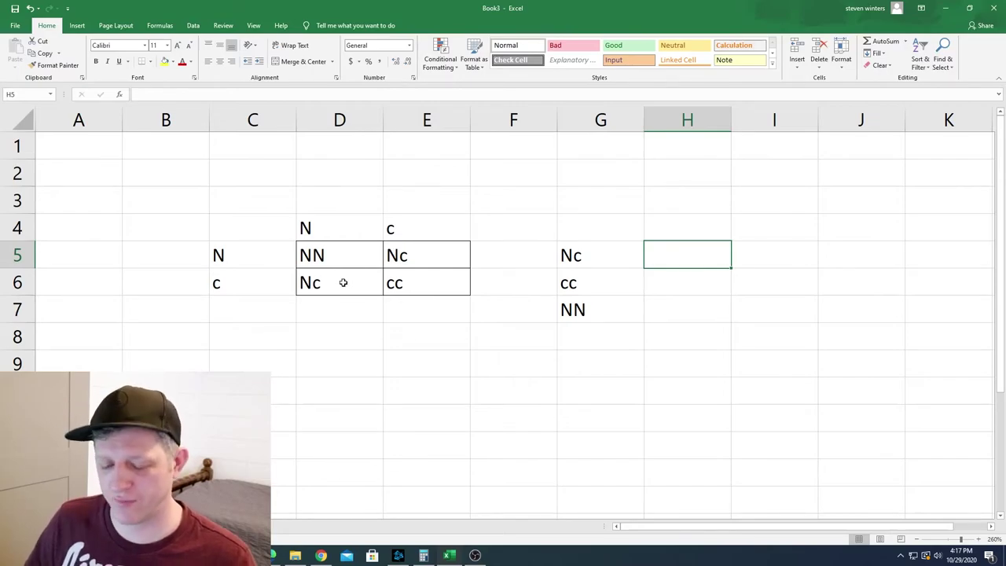
type("50%")
key("Return")
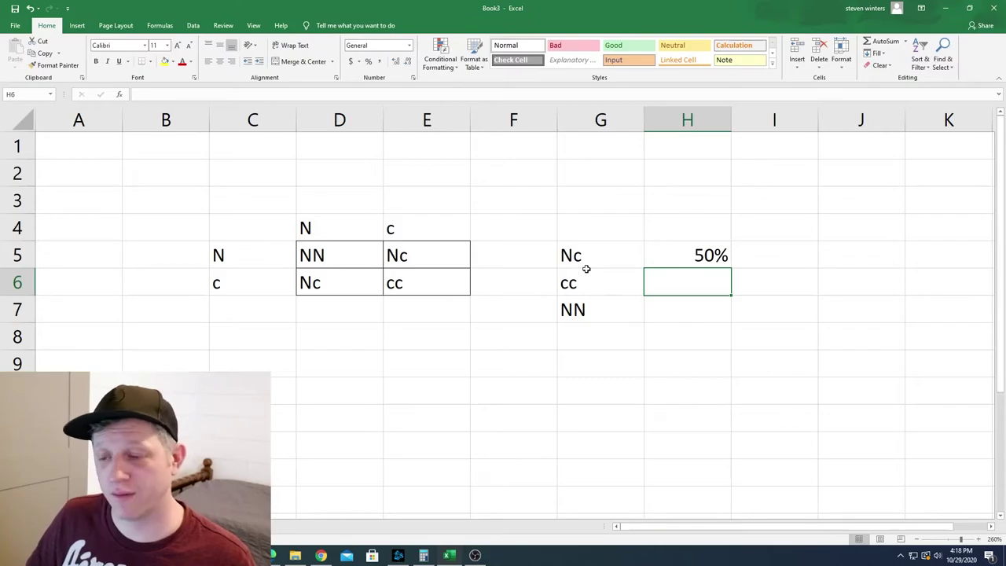
type("25%")
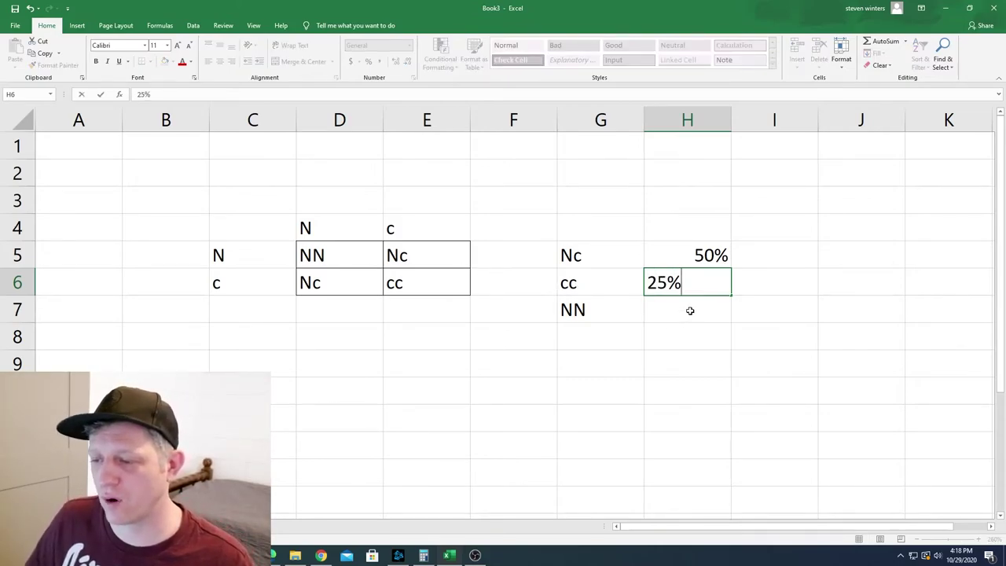
key("Return")
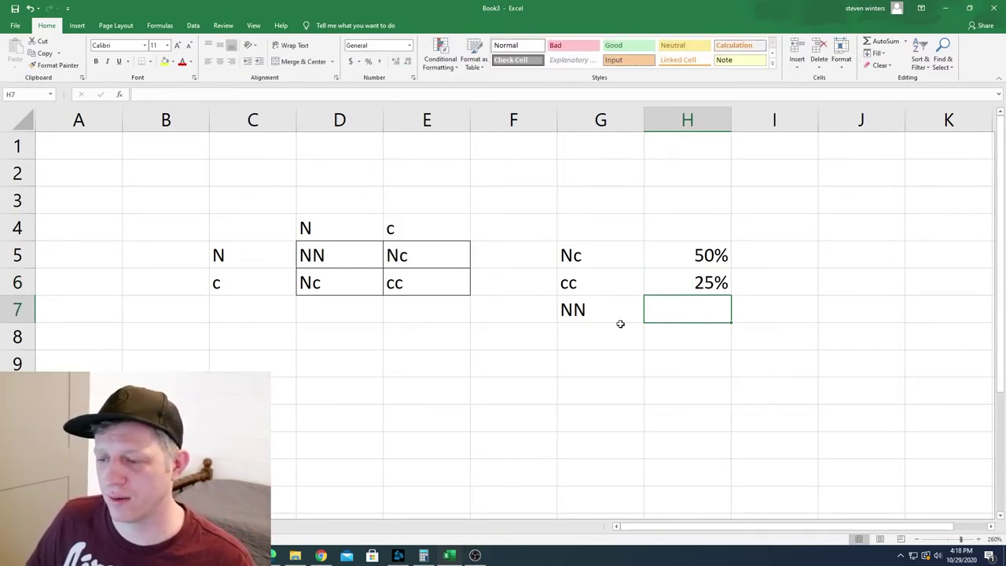
type("25")
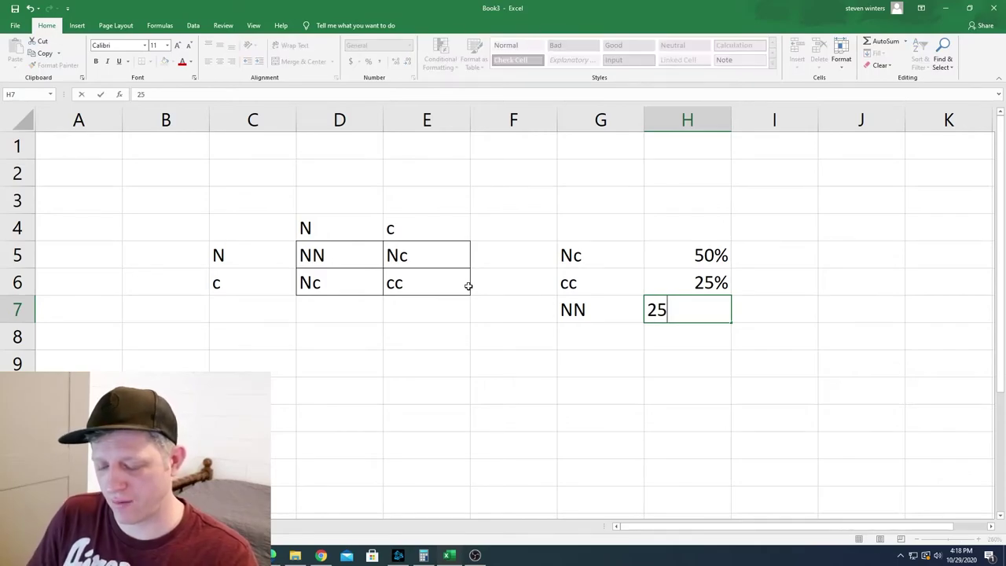
type("%")
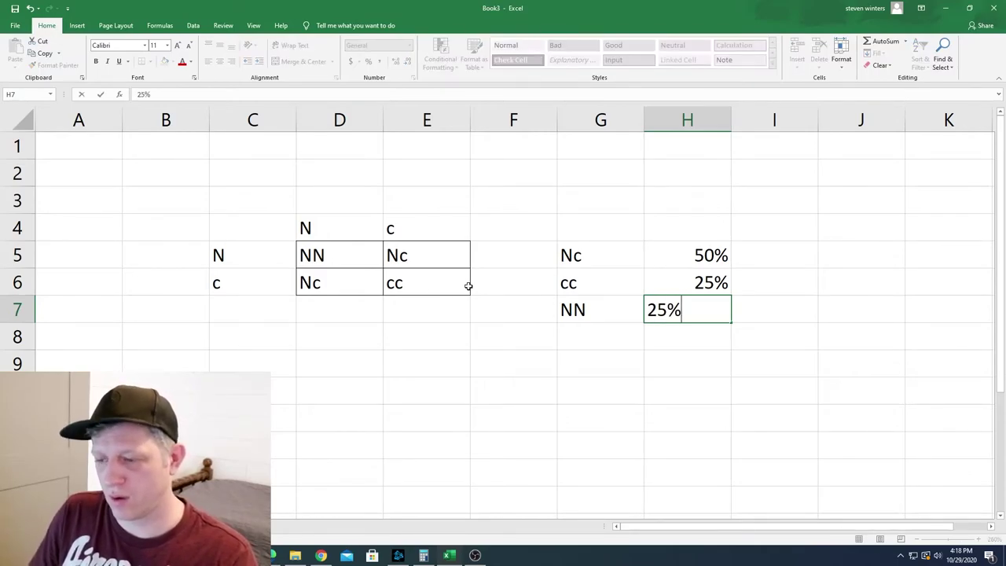
key("Return")
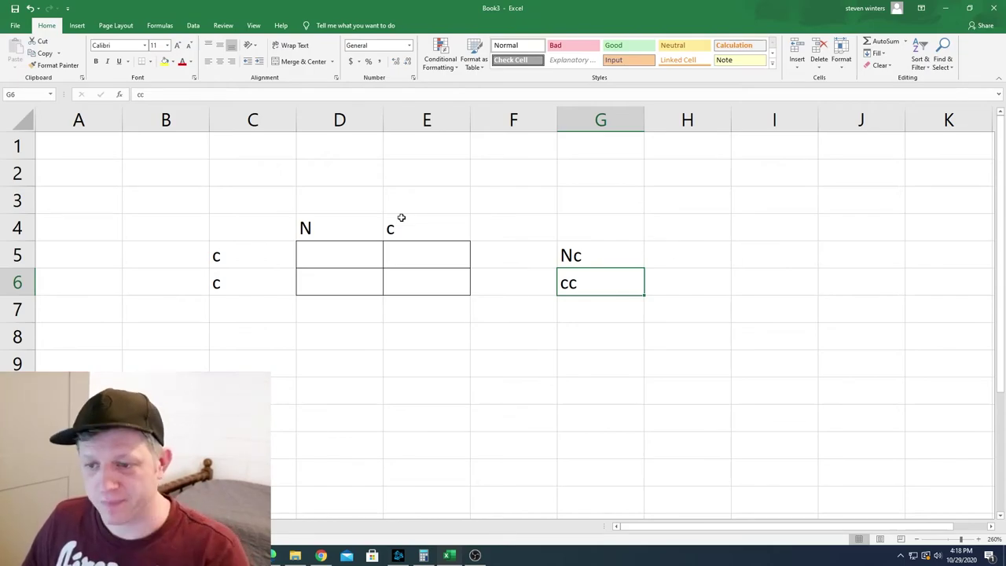
Fill the backcross square with Nc and cc in each row.
left_click(335, 257)
type("N")
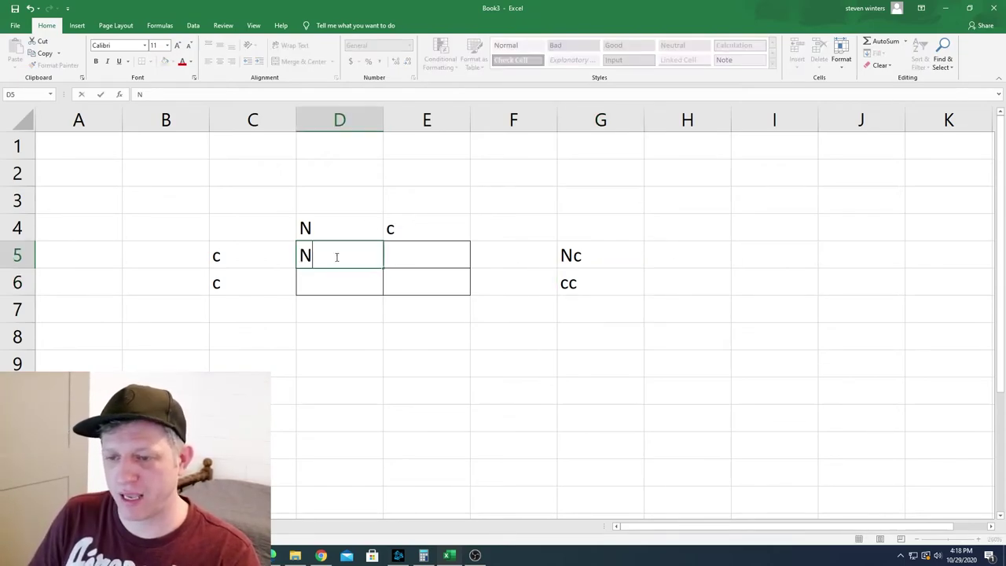
type("c")
key("Tab")
type("cc")
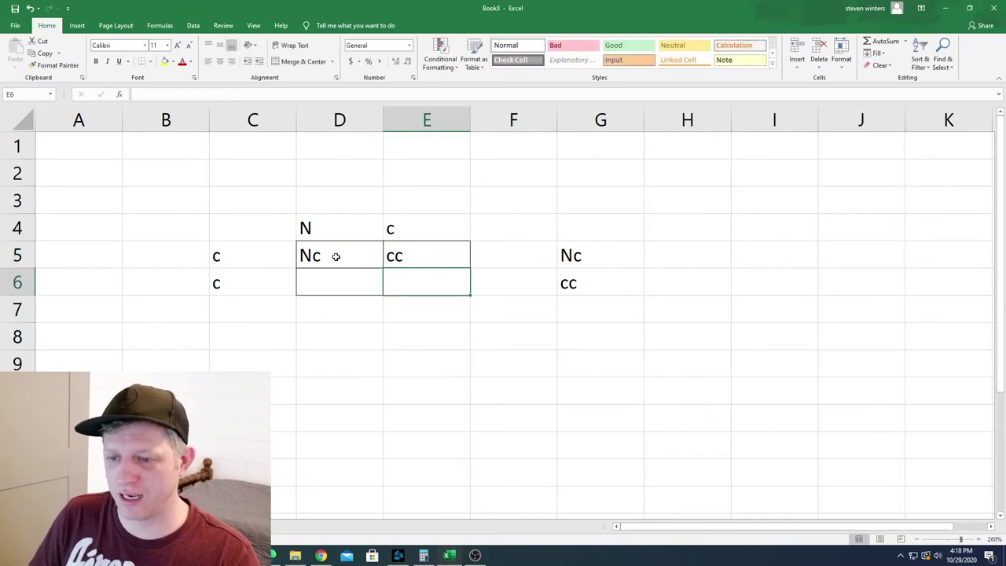
key("Return")
type("Nc")
key("Tab")
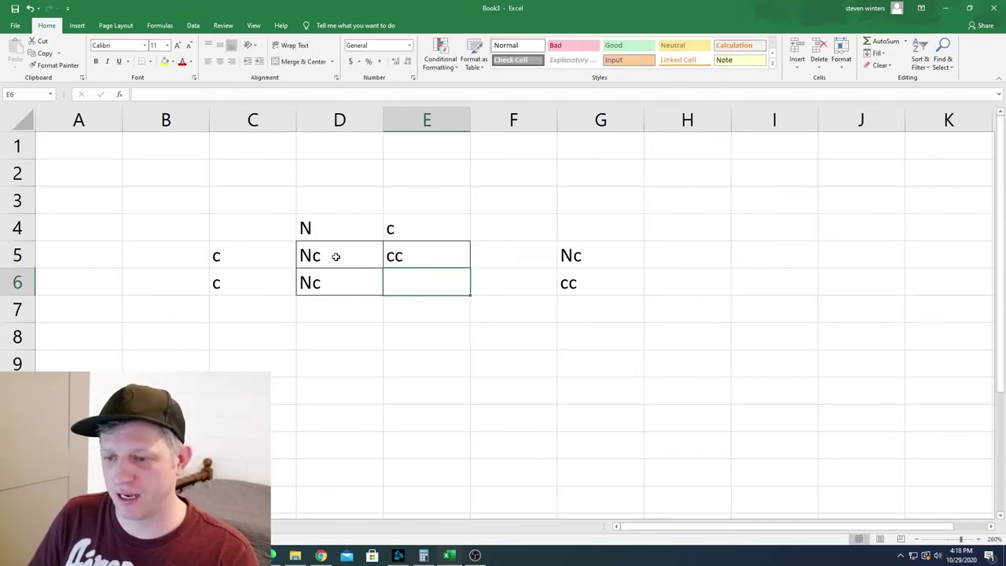
type("c")
left_click(610, 393)
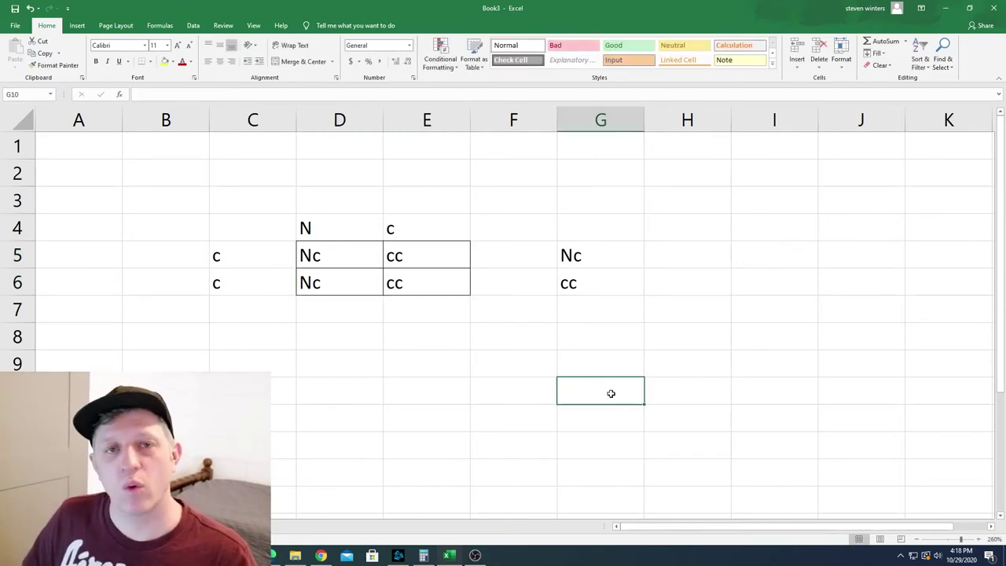
Set Nc and cc to 50% each in H5:H6, then undo and redo the last change.
left_click(679, 257)
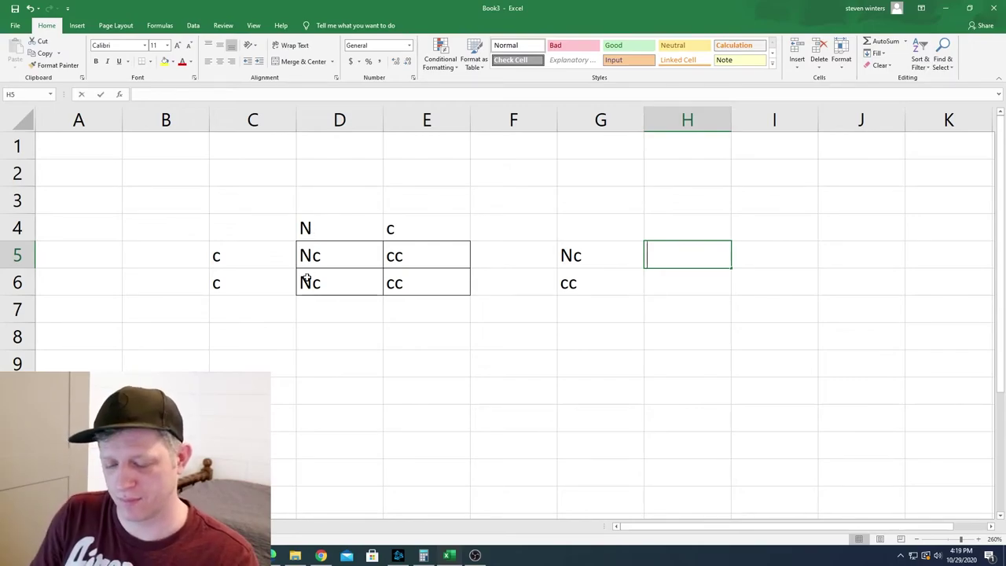
type("50%")
key("Return")
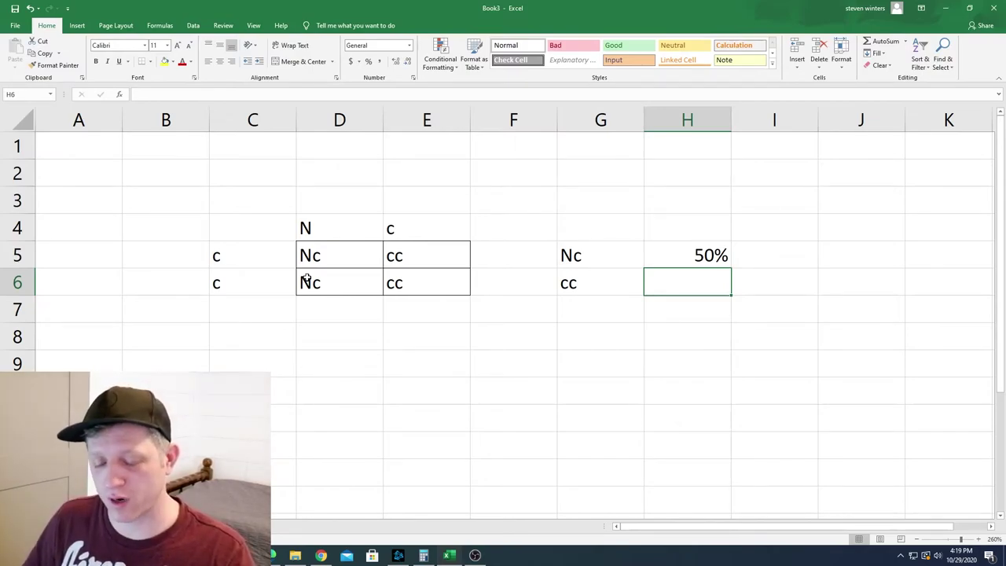
type("50%")
key("Return")
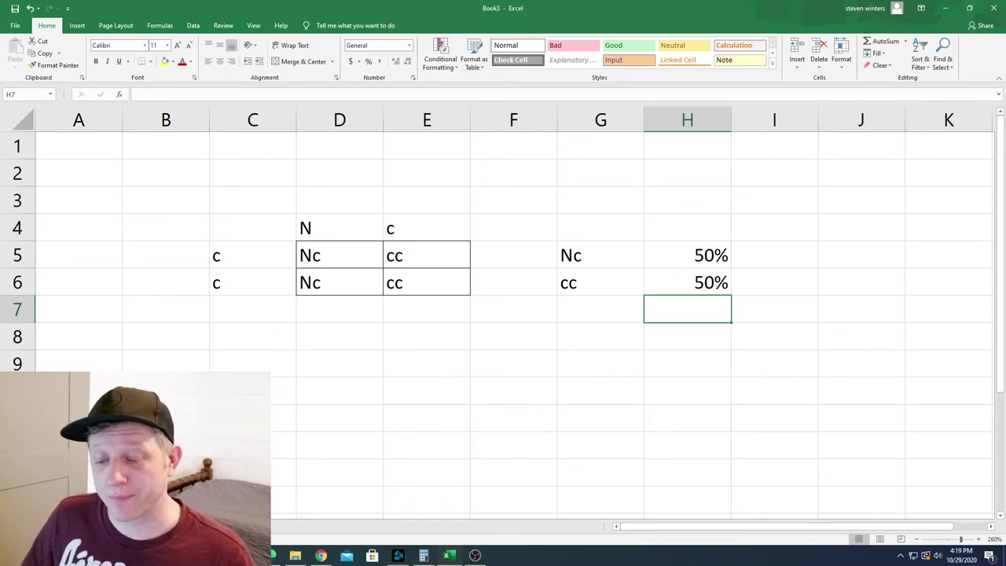
key("ctrl+z")
key("ctrl+y")
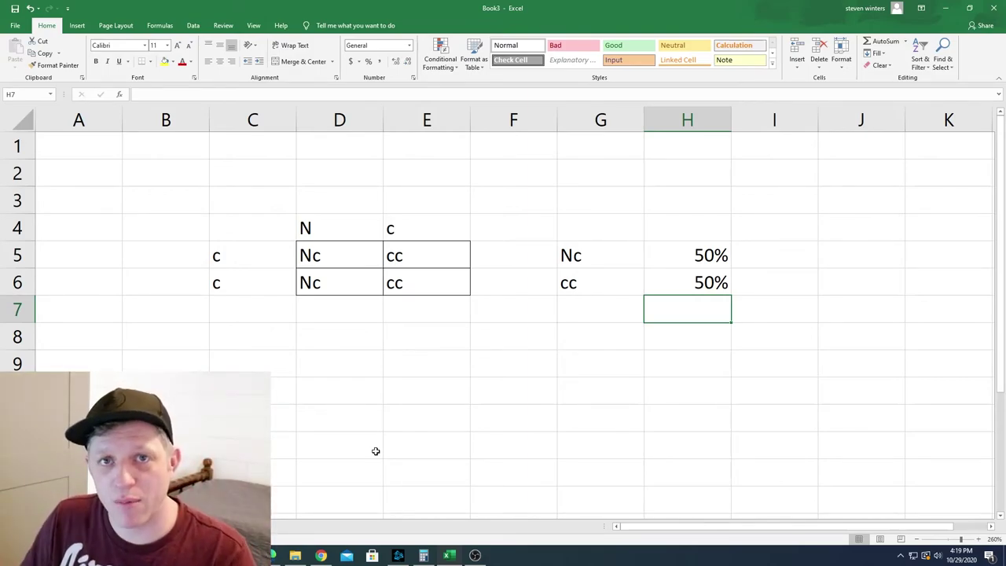
Undo back to the original Nc × Nc square showing Nc 50%, cc 25%, NN 25%.
key("ctrl+z")
key("ctrl+z")
key("ctrl+z")
key("ctrl+z")
key("ctrl+z")
key("ctrl+z")
key("ctrl+z")
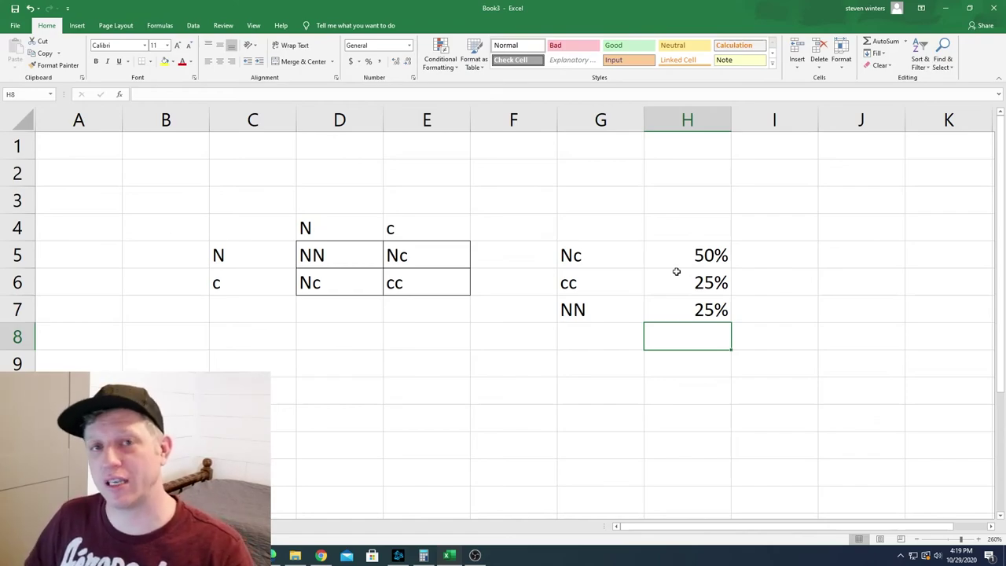
Select the cc outcome cell G6 in the Nc × Nc results.
left_click(597, 276)
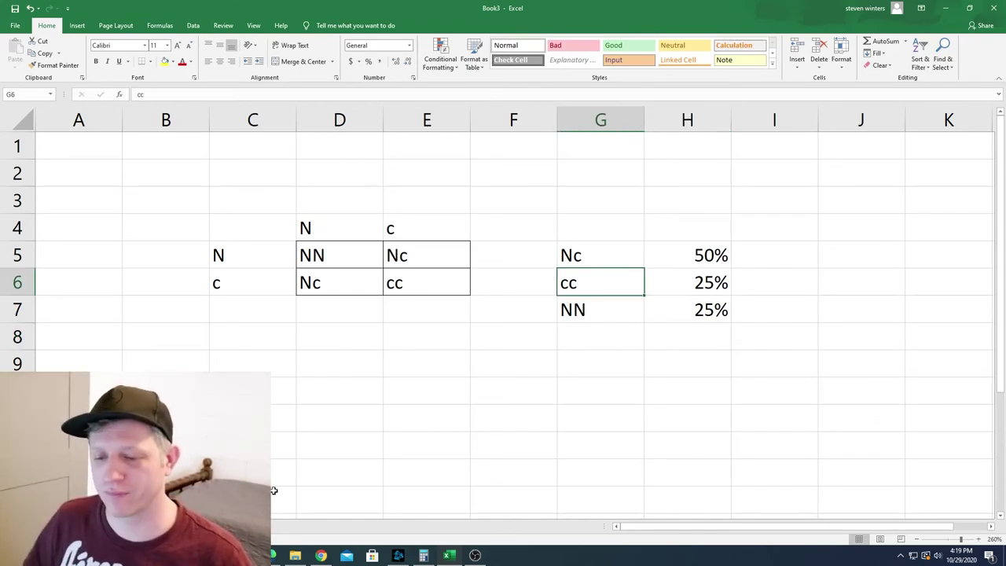